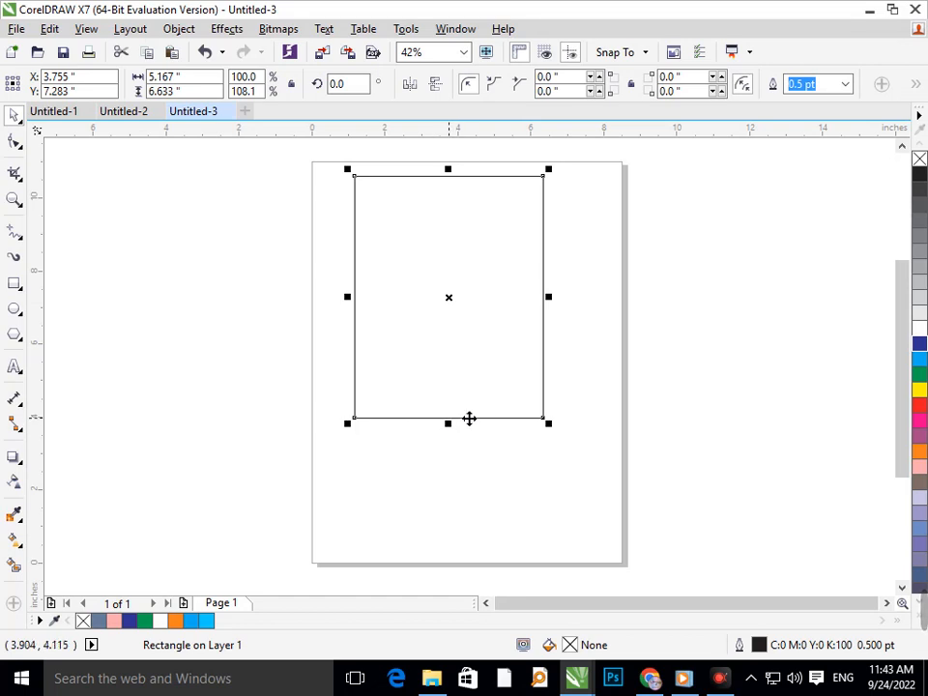
- Round both bottom corners of the rectangle with a 2.0 inch radius, keeping the top corners square
left_click_drag(556, 437, 534, 403)
key("Escape")
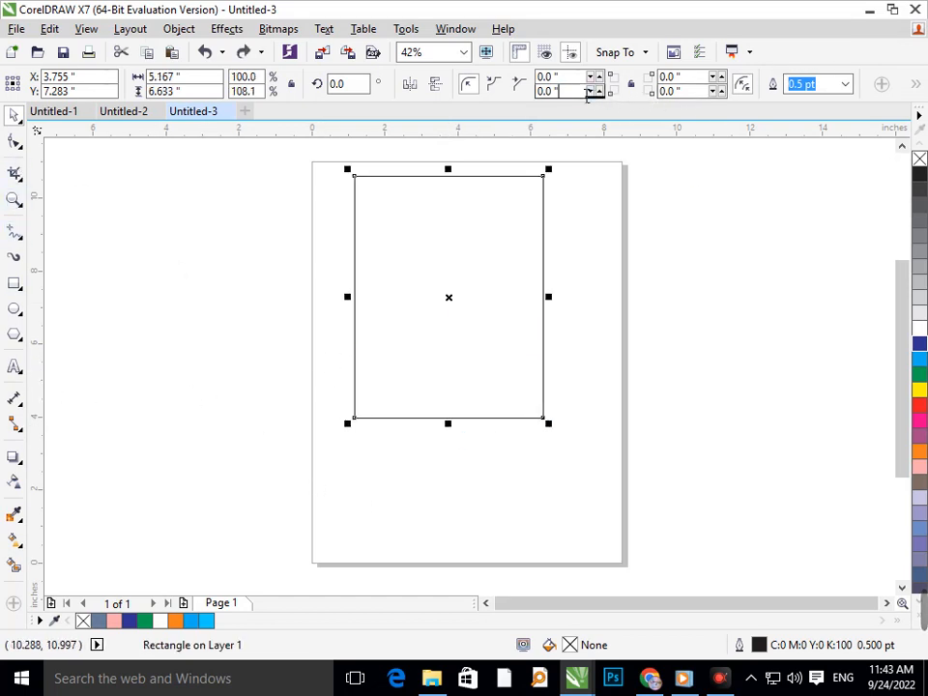
left_click_drag(587, 94, 365, 70)
key("Return")
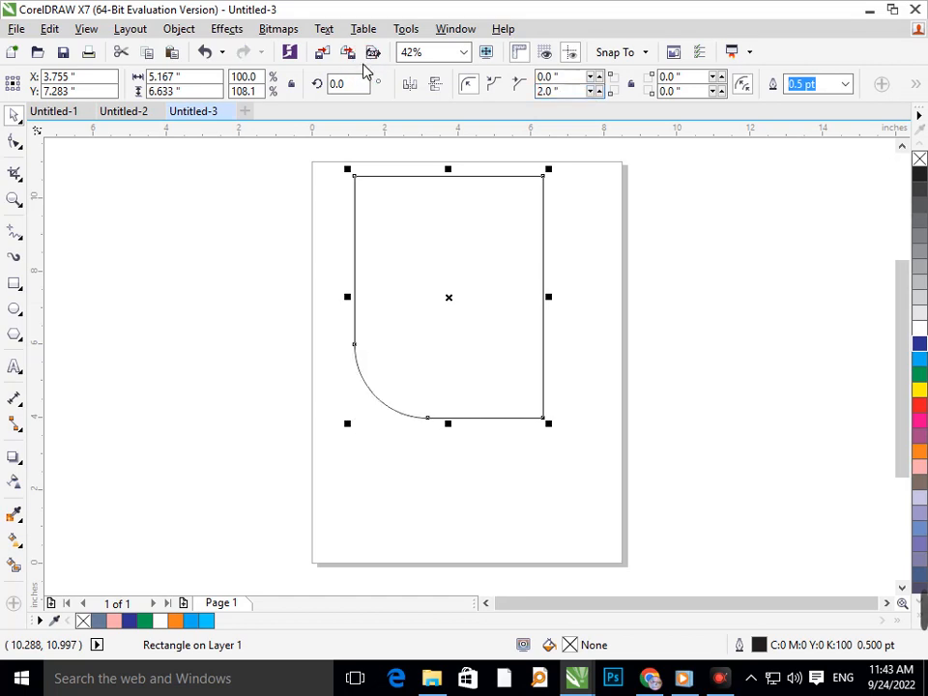
left_click_drag(705, 95, 460, 80)
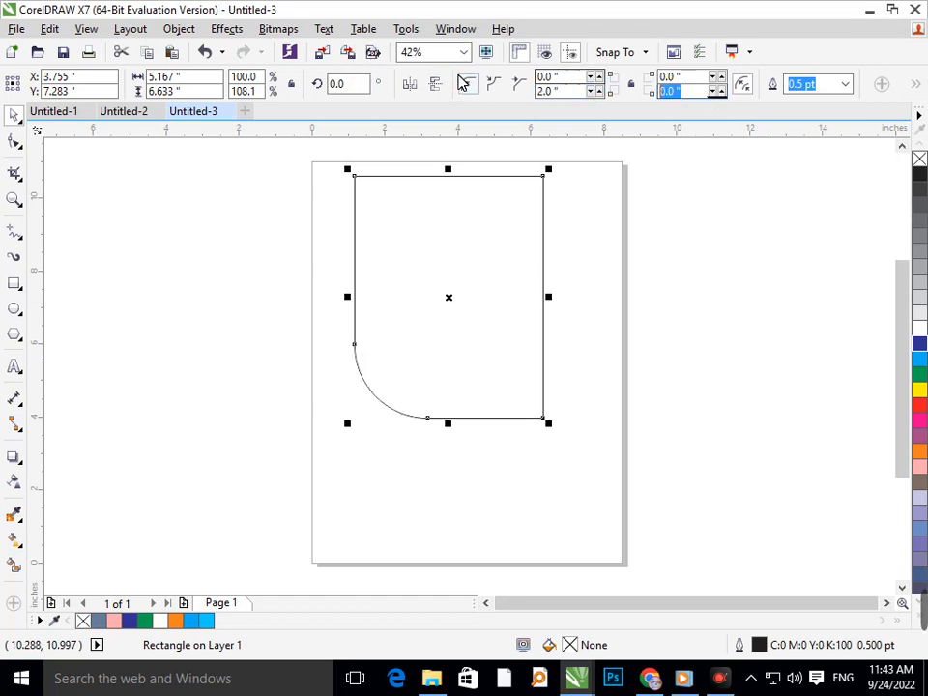
type("2")
key("Return")
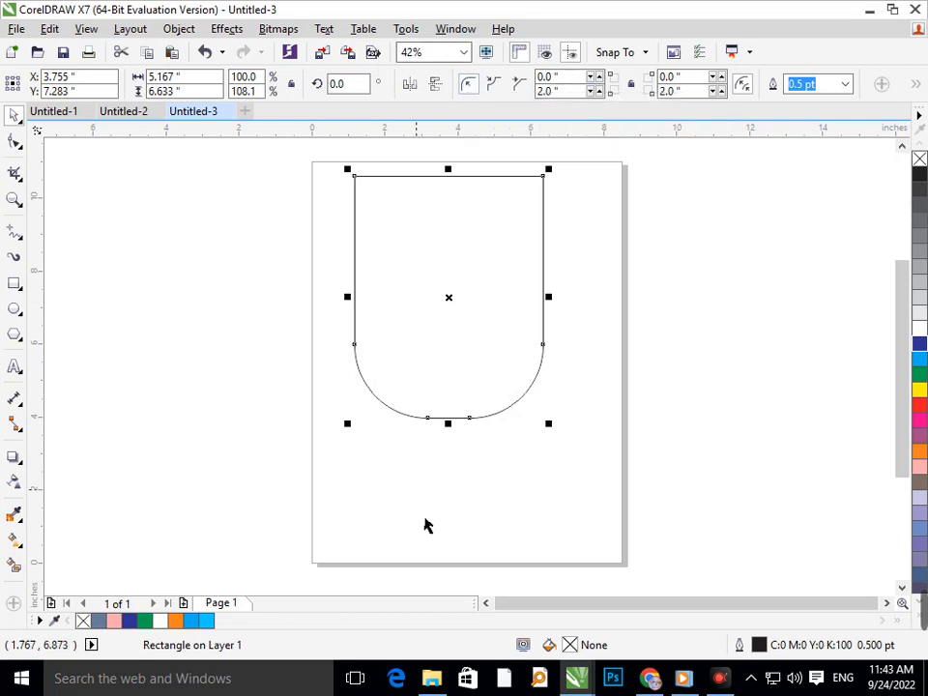
- Make a smaller copy of the rounded shape inside the original and place the pair near the middle of the page
left_click_drag(508, 376, 514, 413)
left_click_drag(555, 464, 538, 433)
left_click(404, 488)
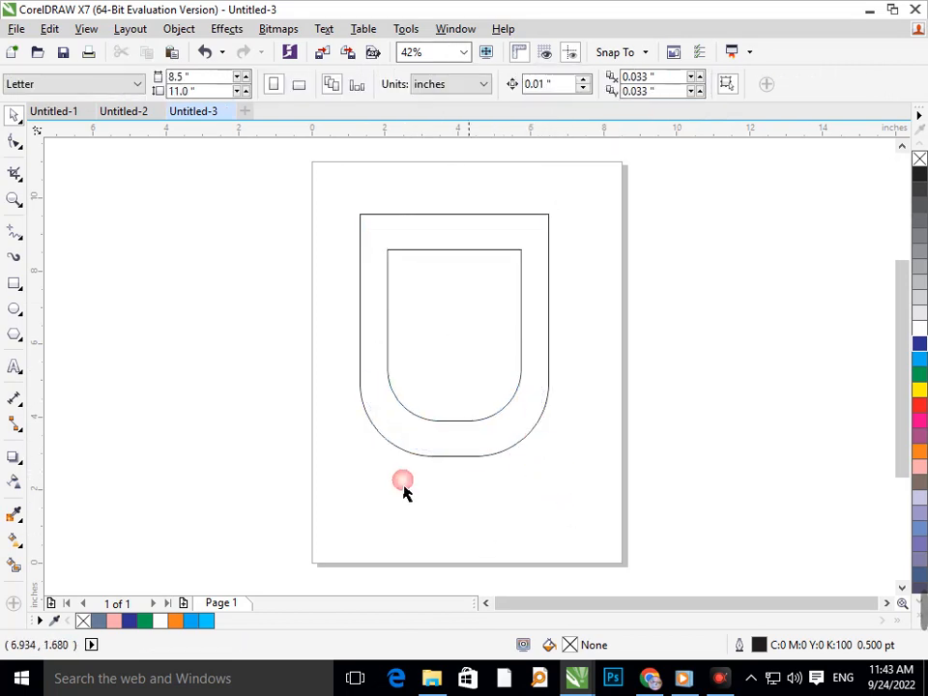
- Draw a long narrow rectangle, rotate it diagonally and place it across both outlines from the upper-left corner to the lower-right curve
left_click(15, 285)
mouse_move(136, 306)
left_mouse_down()
mouse_move(174, 488)
mouse_move(178, 526)
mouse_move(165, 528)
left_mouse_up()
left_click(14, 116)
left_click_drag(166, 484, 287, 423)
left_click(288, 423)
left_click_drag(305, 478, 377, 406)
left_click_drag(333, 464, 564, 471)
left_click(513, 456)
left_click(516, 419)
left_click_drag(524, 437, 508, 386)
left_click(532, 528)
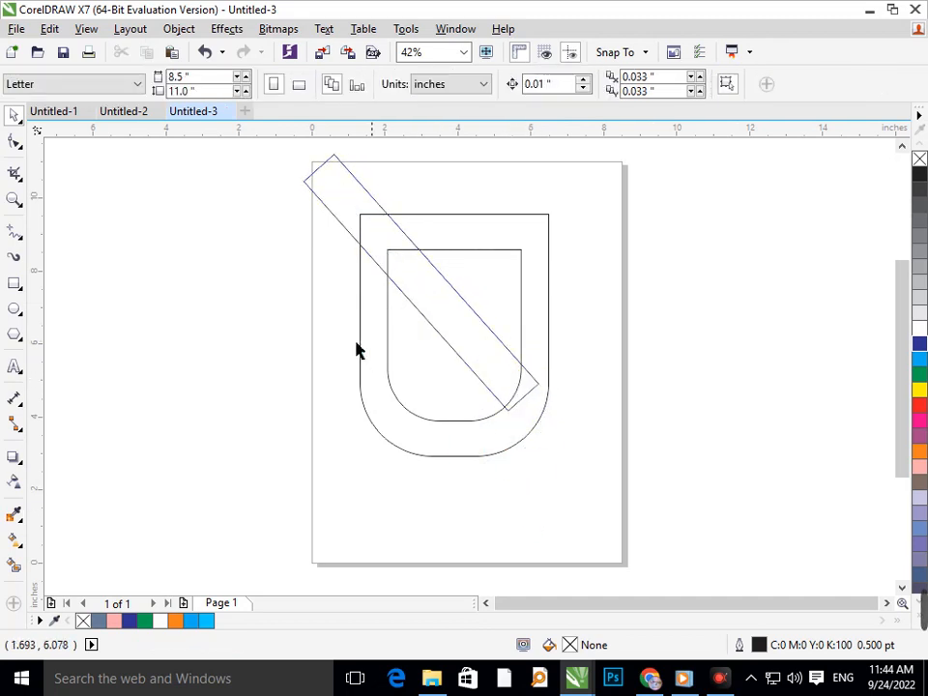
- Draw a small horizontal rectangle about 1.39 by 0.40 inches across the left side of the two outlines
left_click(19, 284)
left_click_drag(142, 313, 388, 380)
left_click(13, 117)
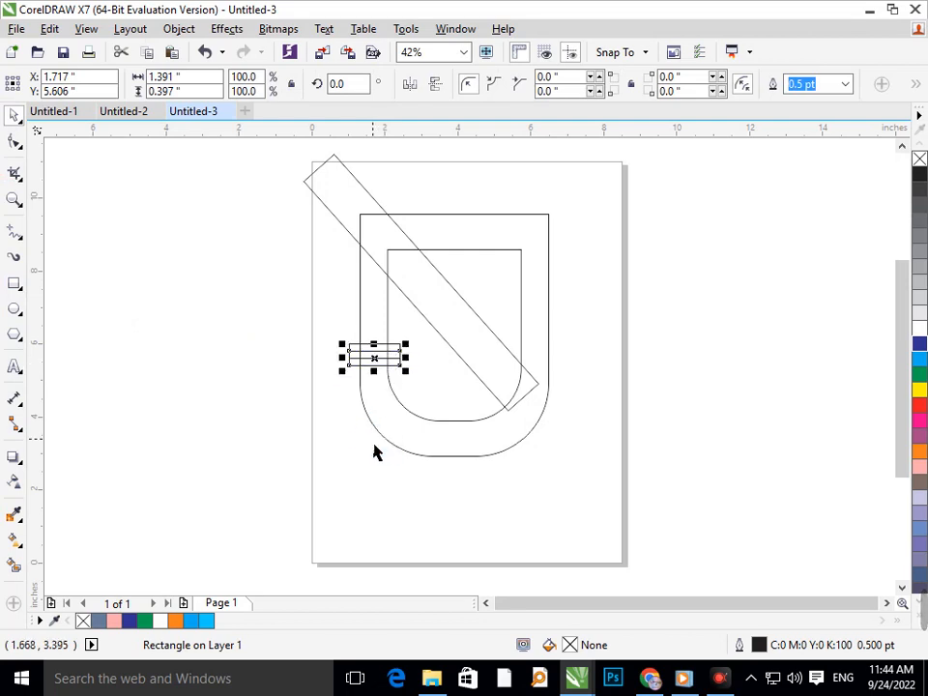
- Nudge the copy of the small rectangle down until it sits directly beneath the original
key("Down")
key("Down")
key("Down")
key("Down")
key("Down")
key("Down")
key("Down")
key("Down")
key("Down")
key("Down")
key("Down")
key("Down")
key("Down")
key("Down")
key("Down")
key("Down")
key("Down")
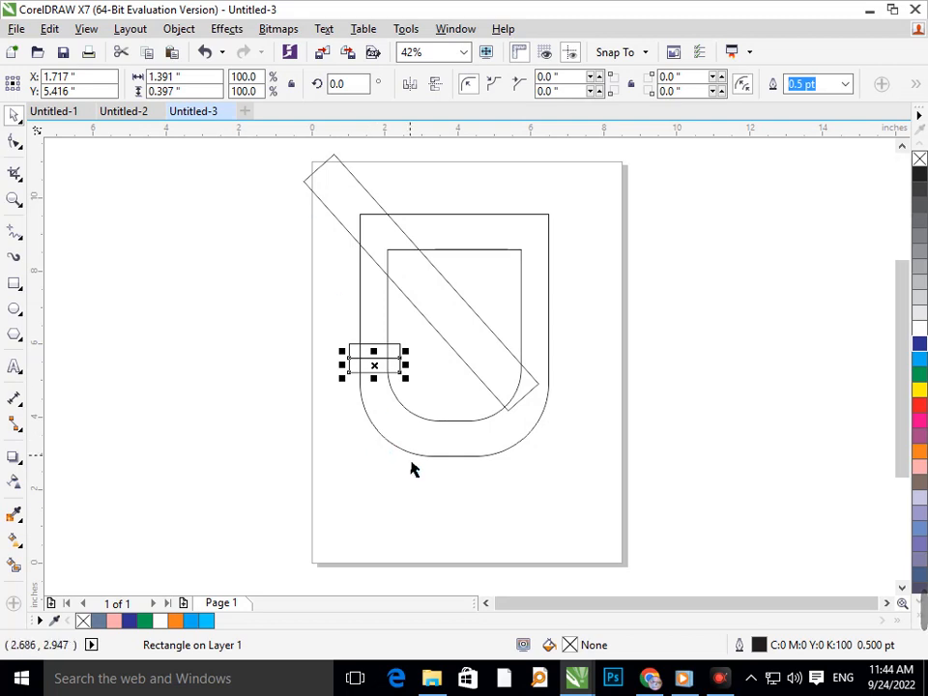
- Enlarge the lower small rectangle downward and to both sides to about 1.79 by 0.615 inches
left_click(358, 407)
key("F2")
left_click_drag(289, 310, 475, 404)
left_click(419, 414)
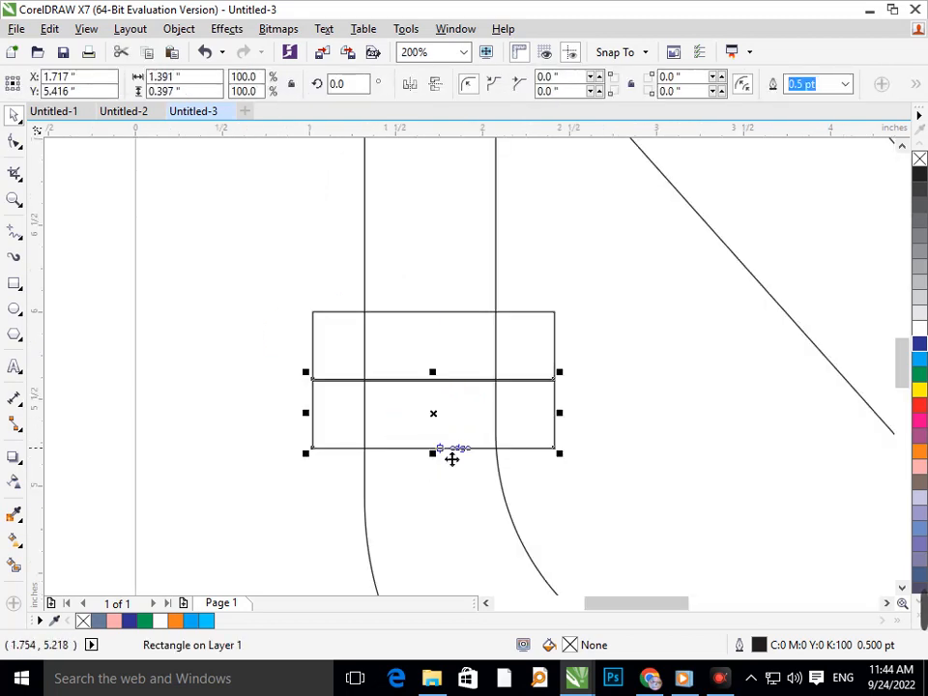
mouse_move(445, 468)
left_mouse_down()
mouse_move(445, 502)
mouse_move(446, 488)
left_mouse_up()
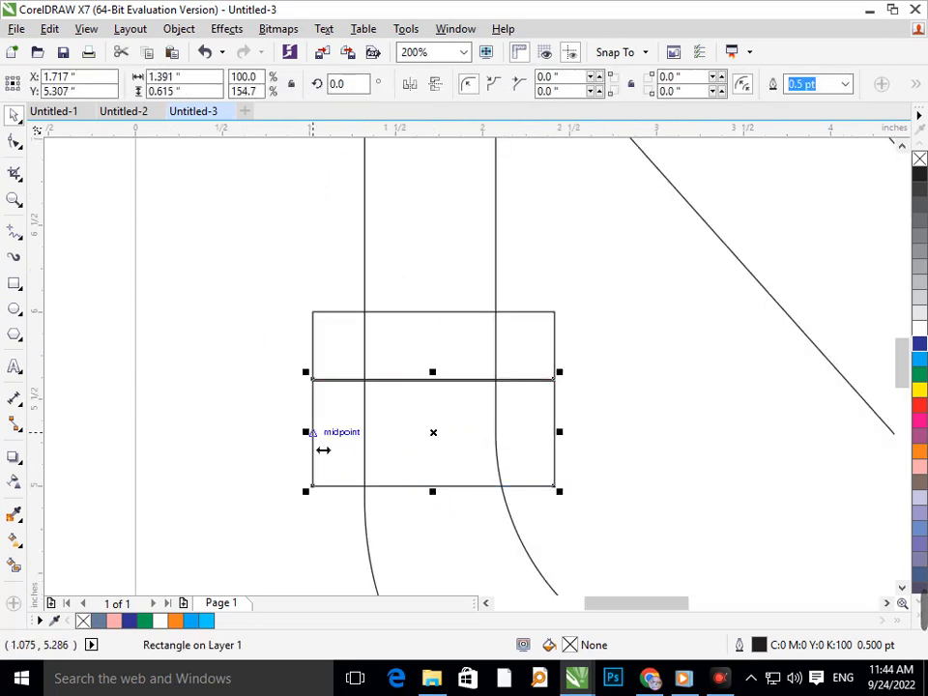
left_click_drag(321, 447, 276, 449)
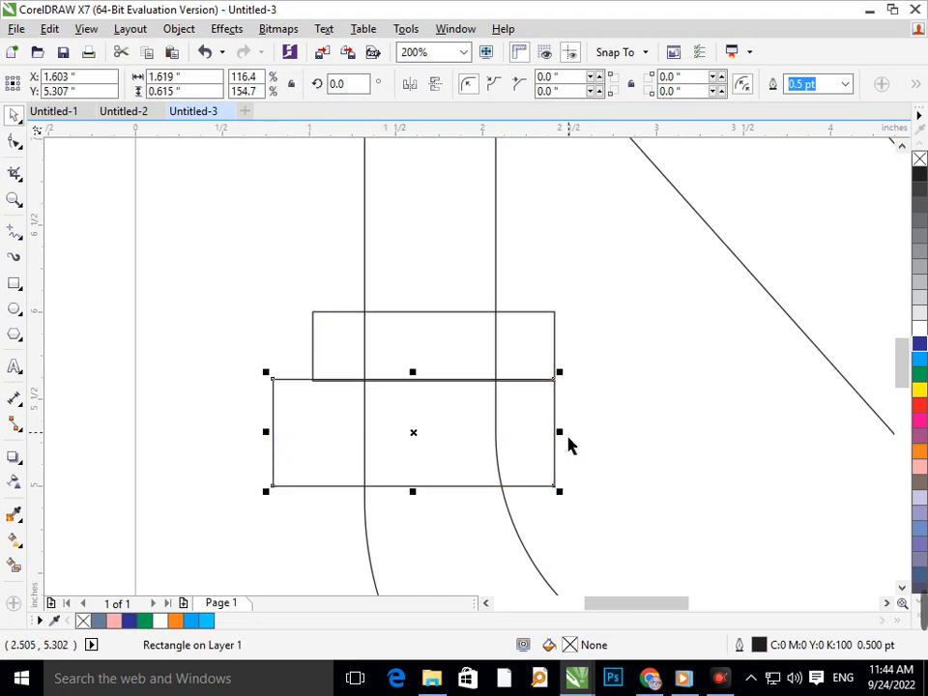
left_click_drag(576, 445, 593, 473)
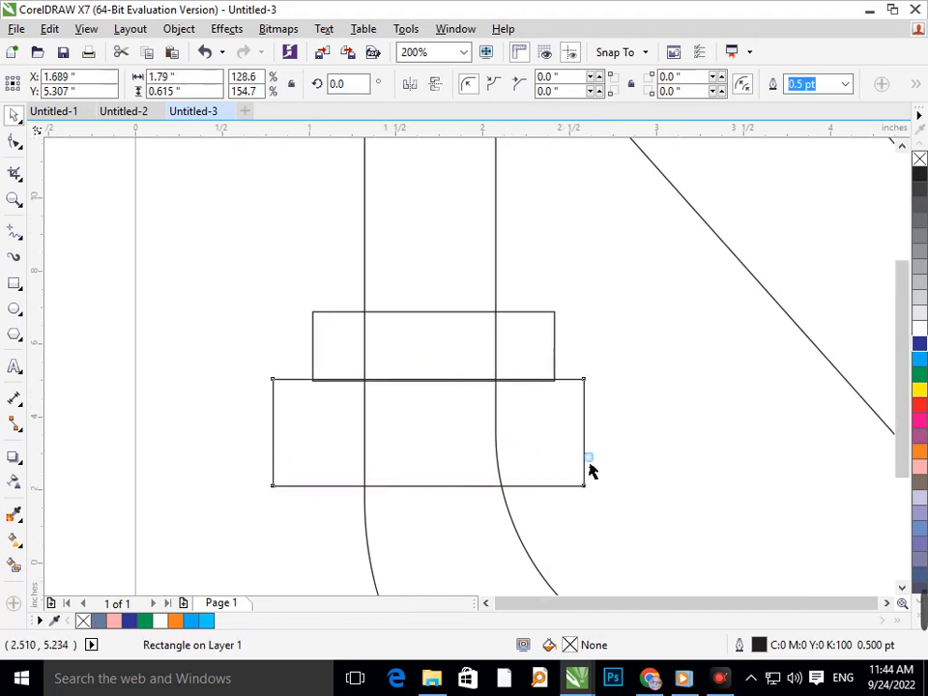
- Nudge the larger rectangle down slightly so its top edge meets the bottom edge of the smaller one
key("shift+F4")
left_click(263, 307)
key("F2")
left_click_drag(267, 309, 456, 416)
left_click(445, 413)
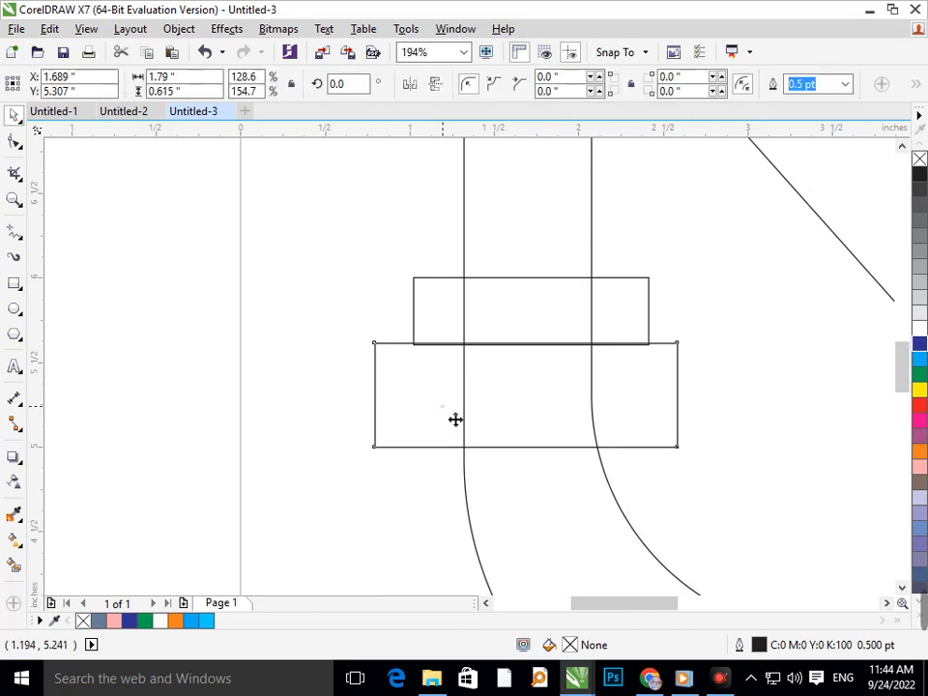
key("Down")
key("Down")
key("Up")
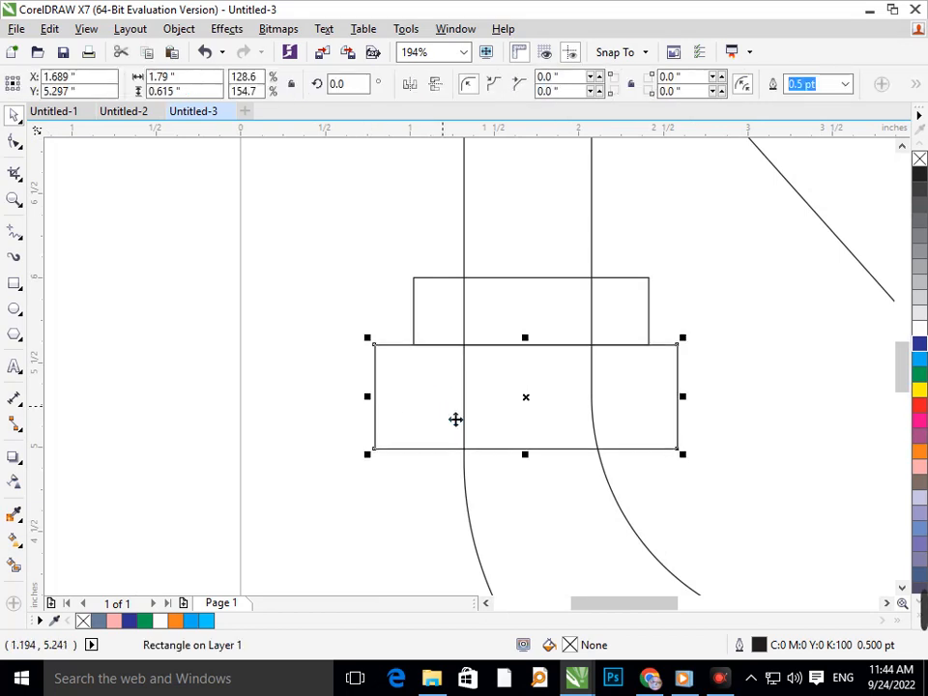
left_click(302, 430)
key("shift+F4")
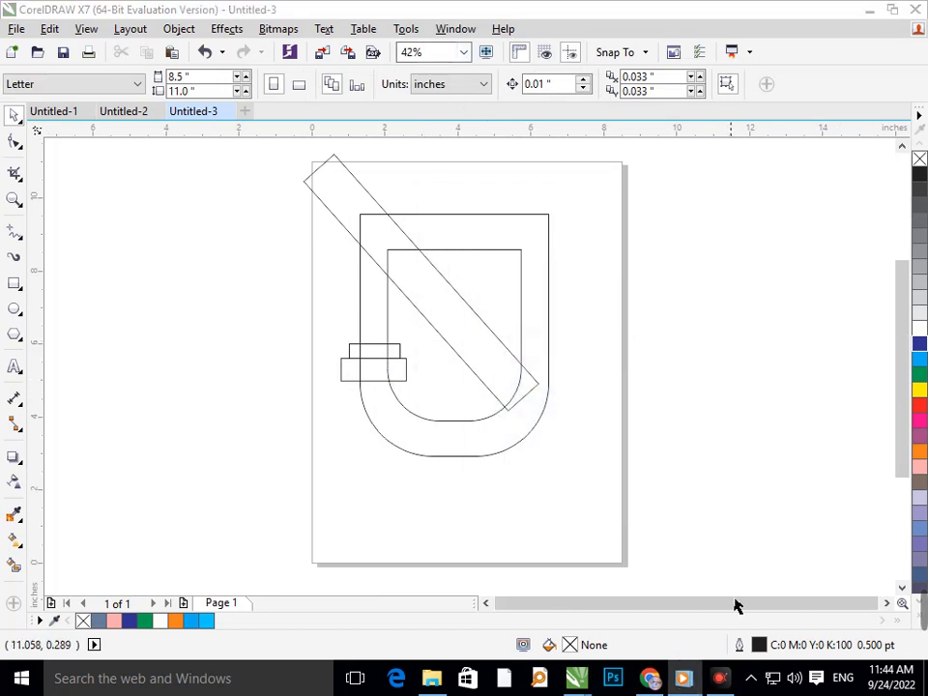
left_click(749, 676)
left_click(614, 518)
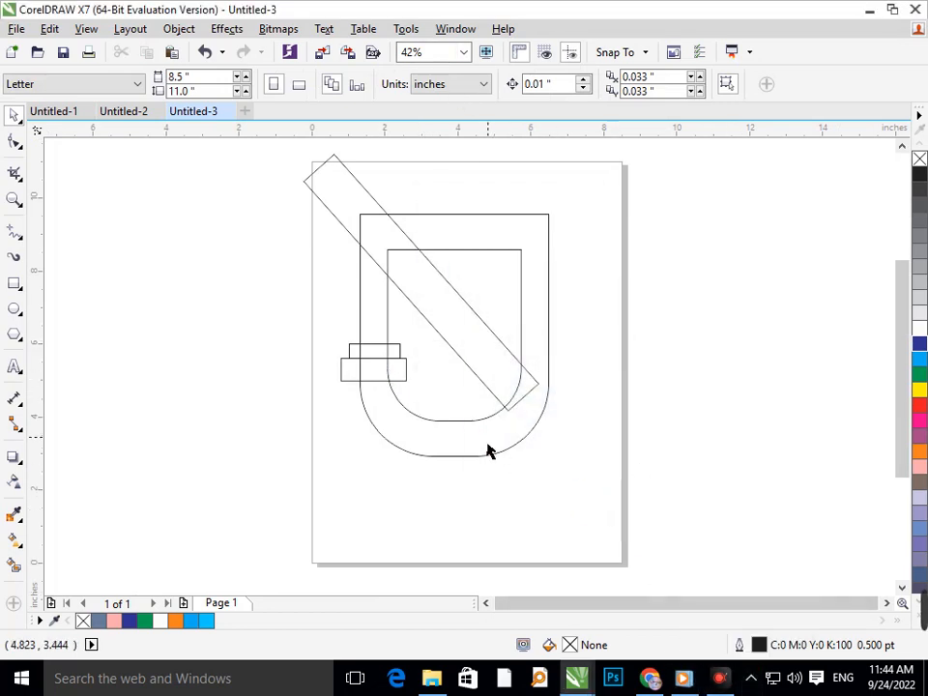
- Place a copy of the small rectangle, rotated 90°, vertically across the top band of the outlines
left_click_drag(377, 375, 418, 358)
left_click(425, 273)
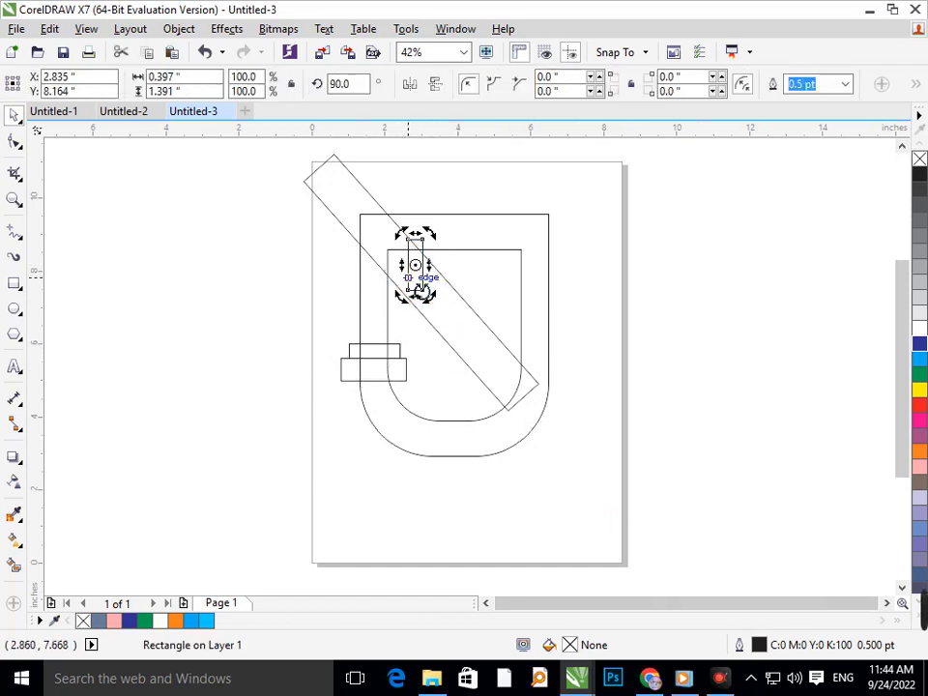
left_click(420, 274)
left_click_drag(420, 274, 459, 272)
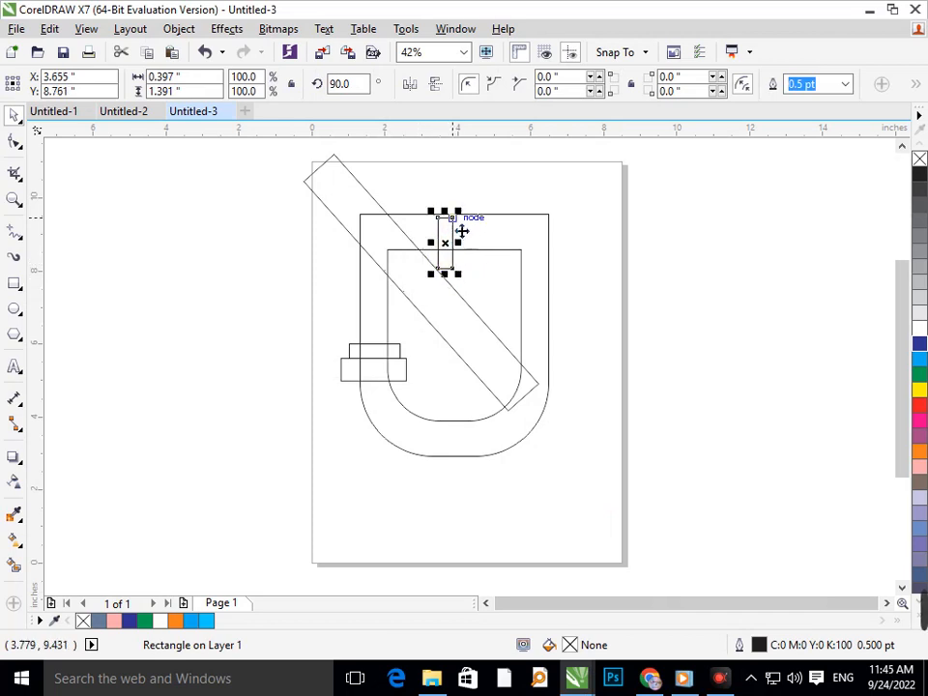
- Lengthen the vertical rectangle to about 1.79 inches and place a horizontal copy of it across the lower-right curve
left_click_drag(445, 216, 639, 387)
left_click(674, 358)
right_click(639, 388)
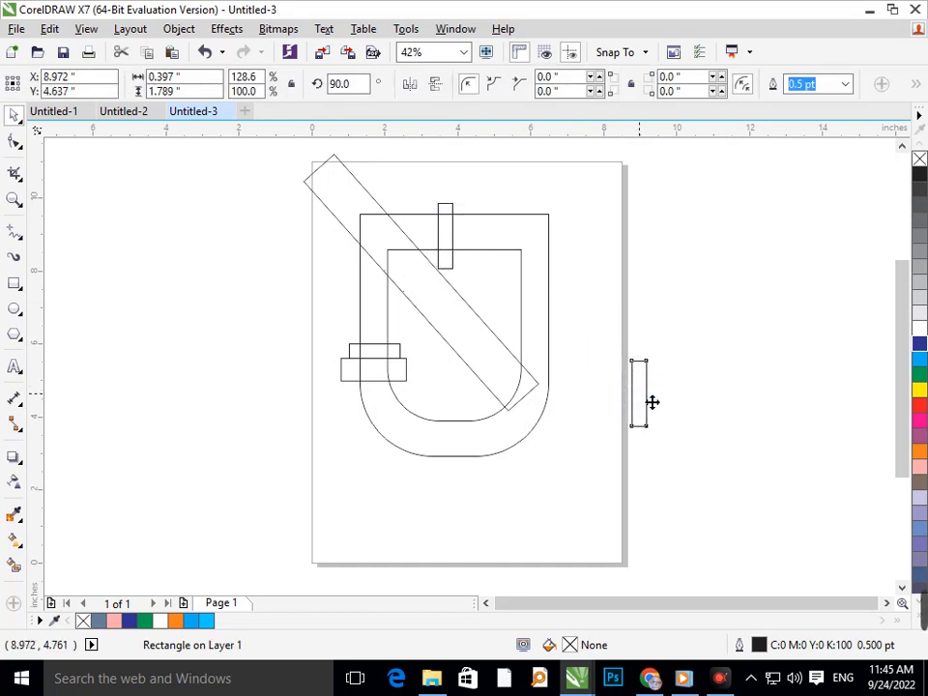
left_click(639, 393)
left_click_drag(657, 432, 537, 427)
left_click(557, 473)
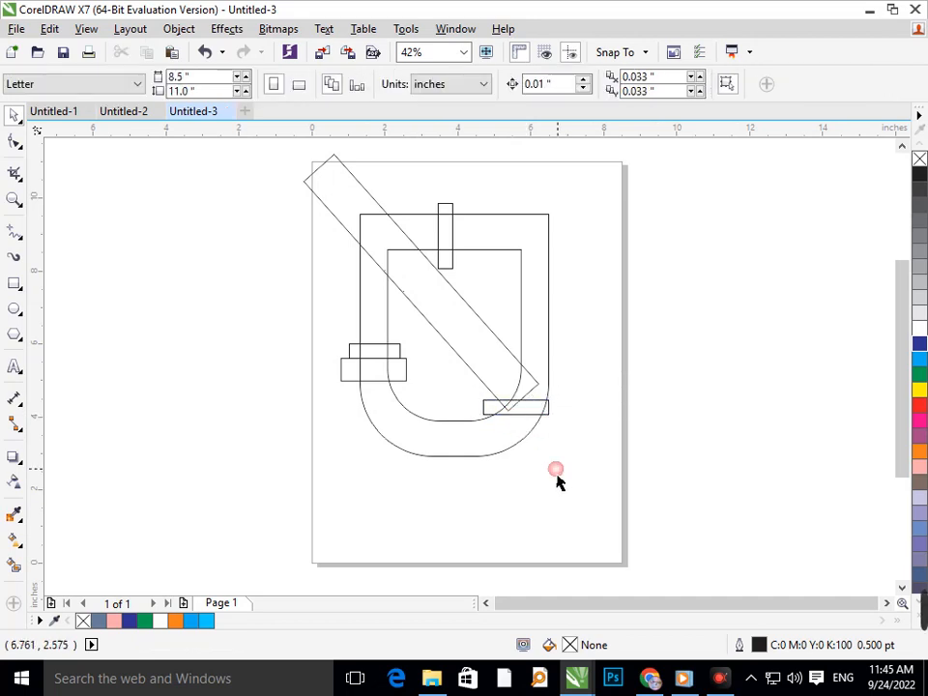
- Smart-fill the bottom curved band, all sections of the wide left rectangle and the left vertical band with sky blue
left_click(21, 565)
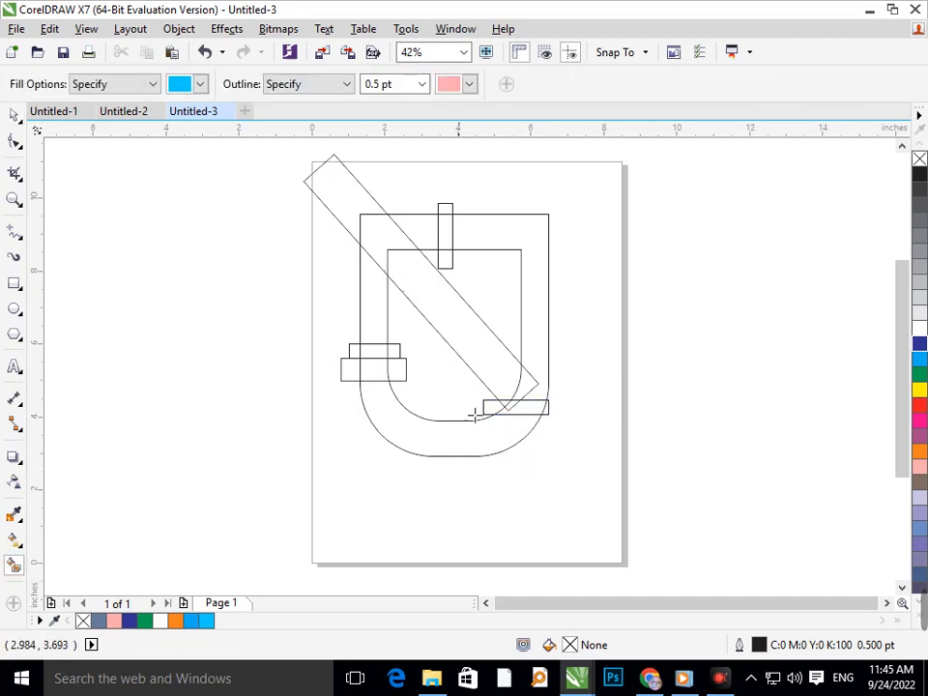
left_click(422, 442)
left_click(375, 373)
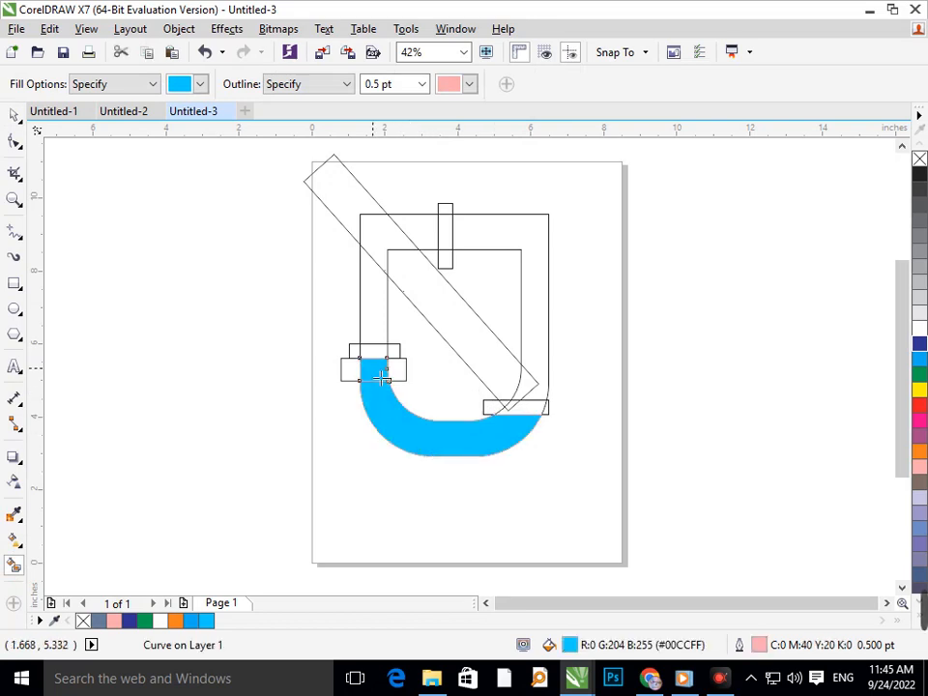
left_click(350, 369)
left_click(397, 372)
left_click(379, 317)
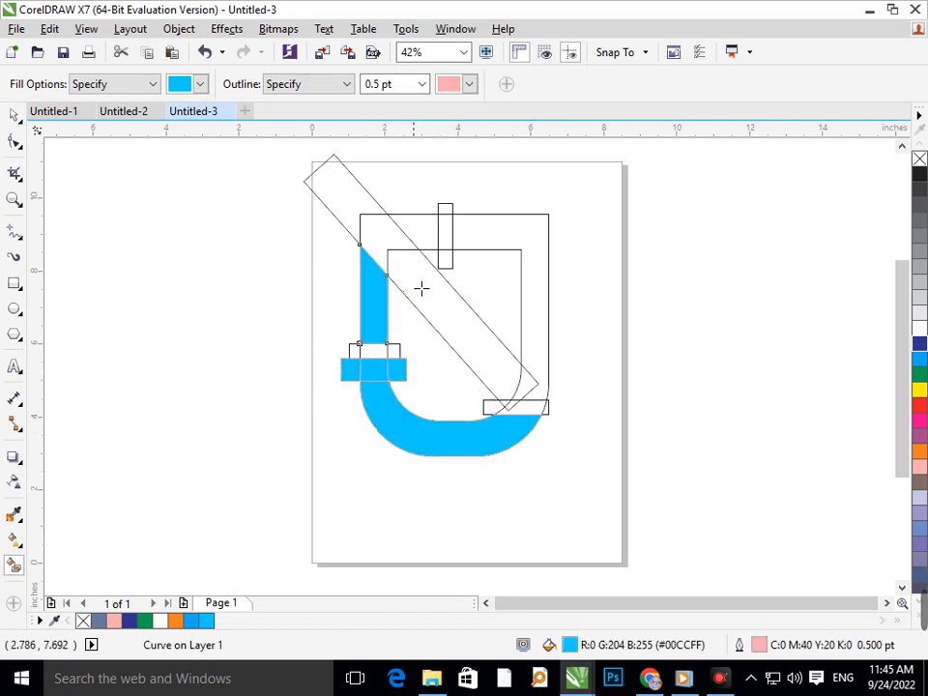
- Smart-fill the diagonal bar, the right and upper-right band and the small vertical bar at the top with sky blue
left_click(394, 250)
left_click(433, 307)
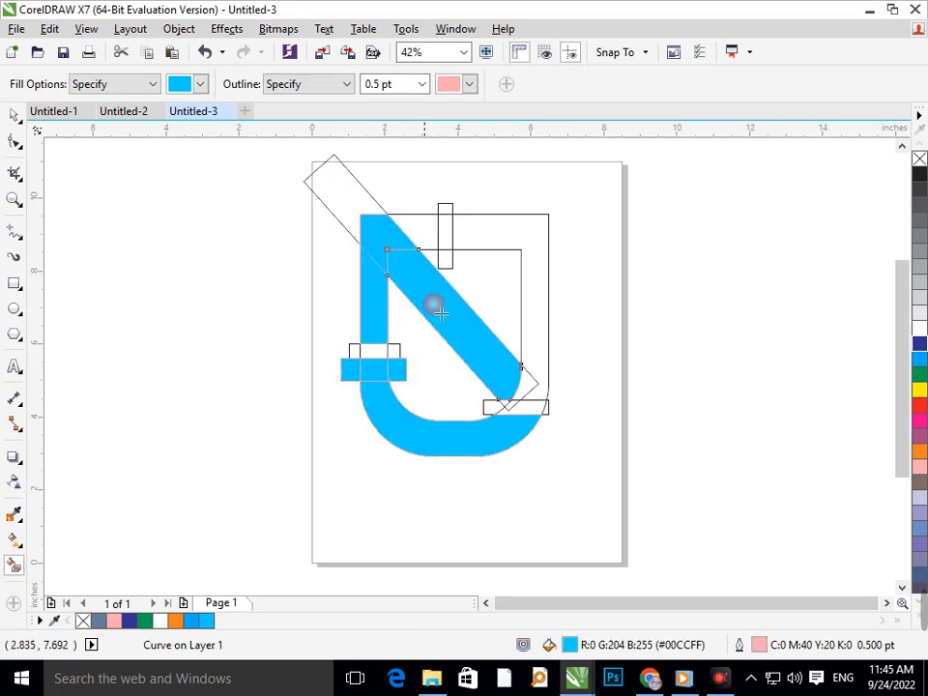
left_click(540, 389)
left_click(542, 366)
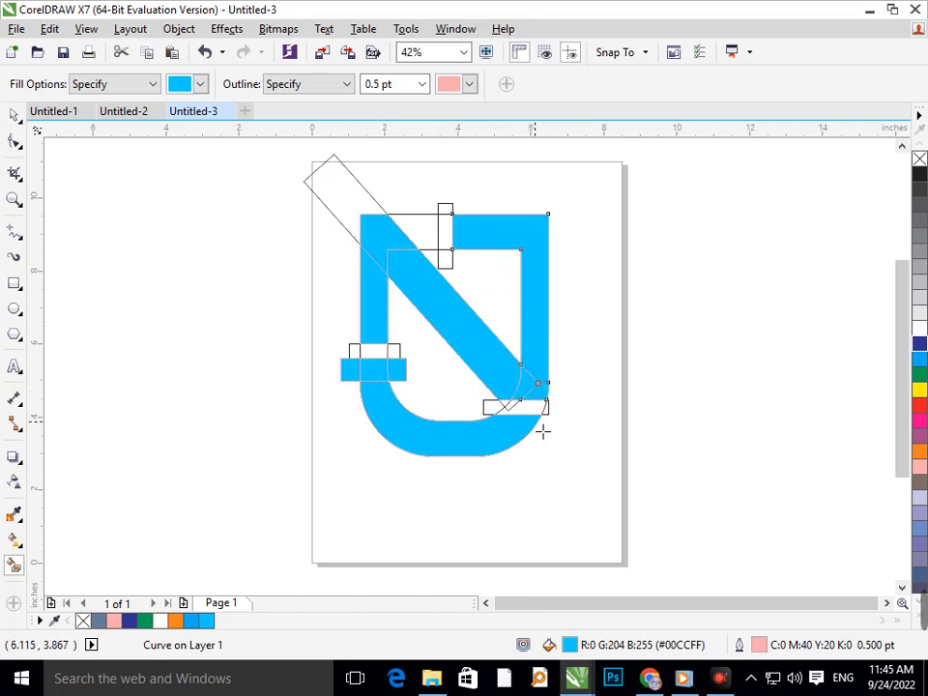
left_click(447, 239)
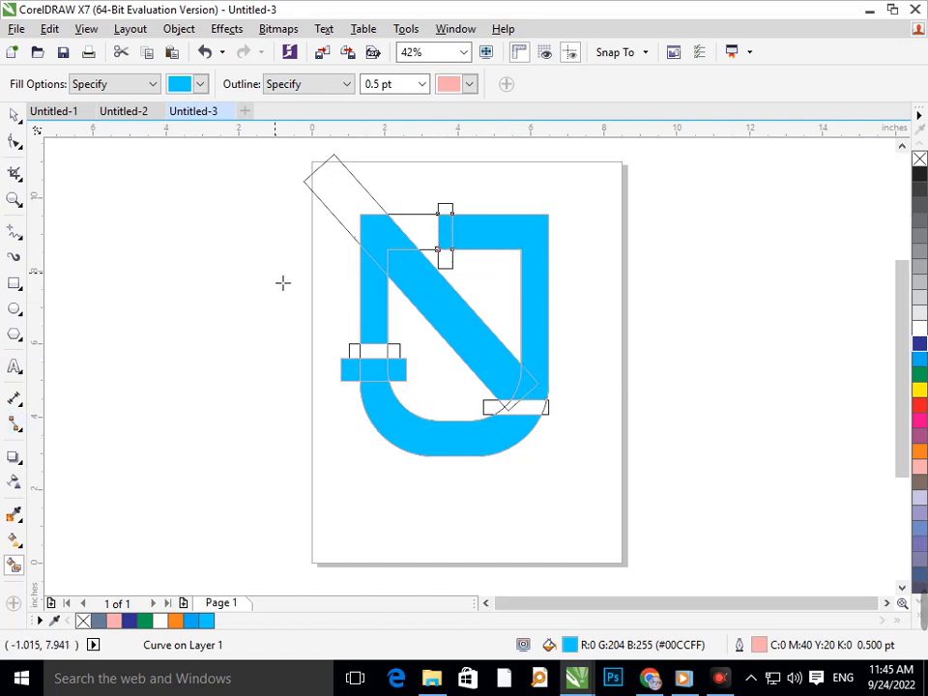
left_click(446, 241)
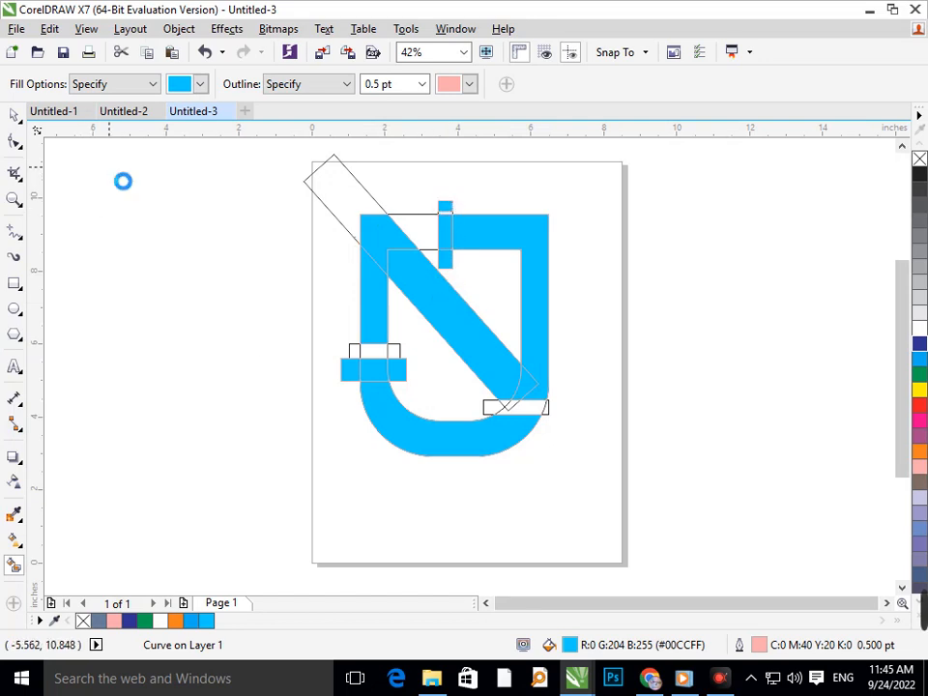
left_click(49, 30)
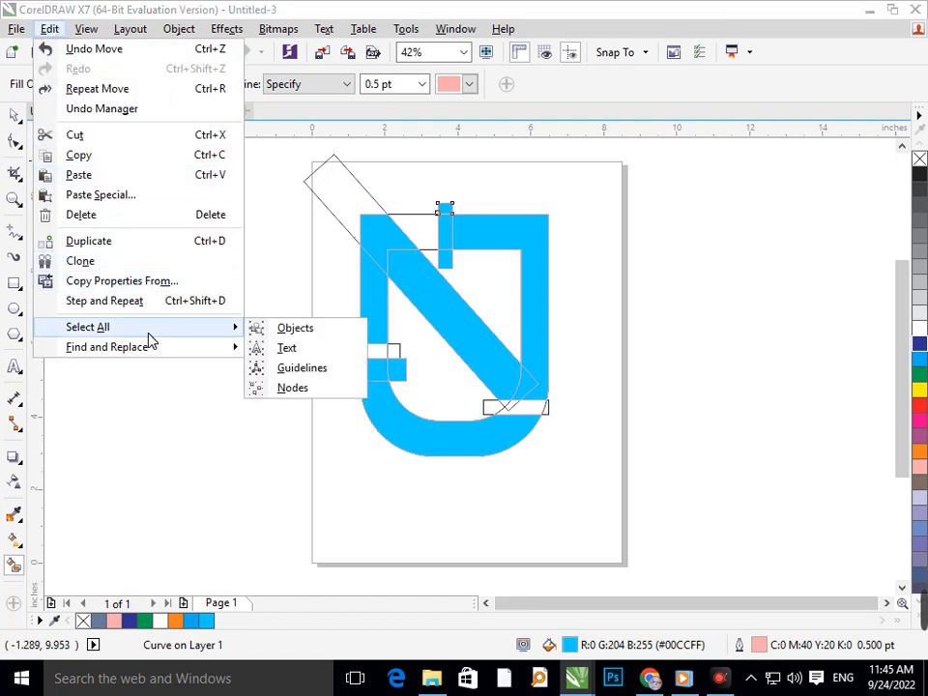
mouse_move(169, 350)
left_click(193, 476)
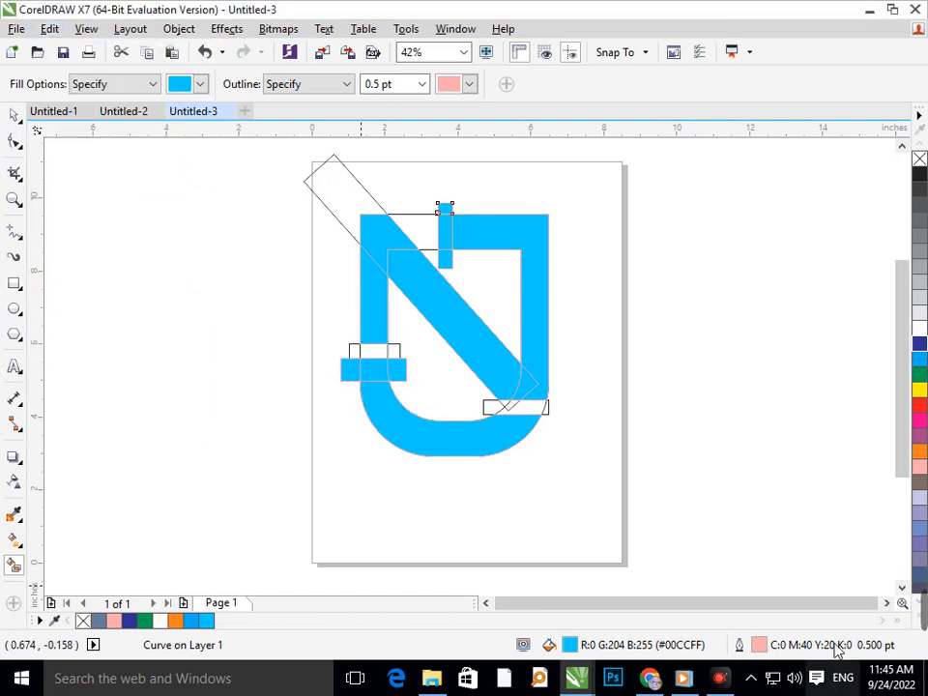
left_click(753, 678)
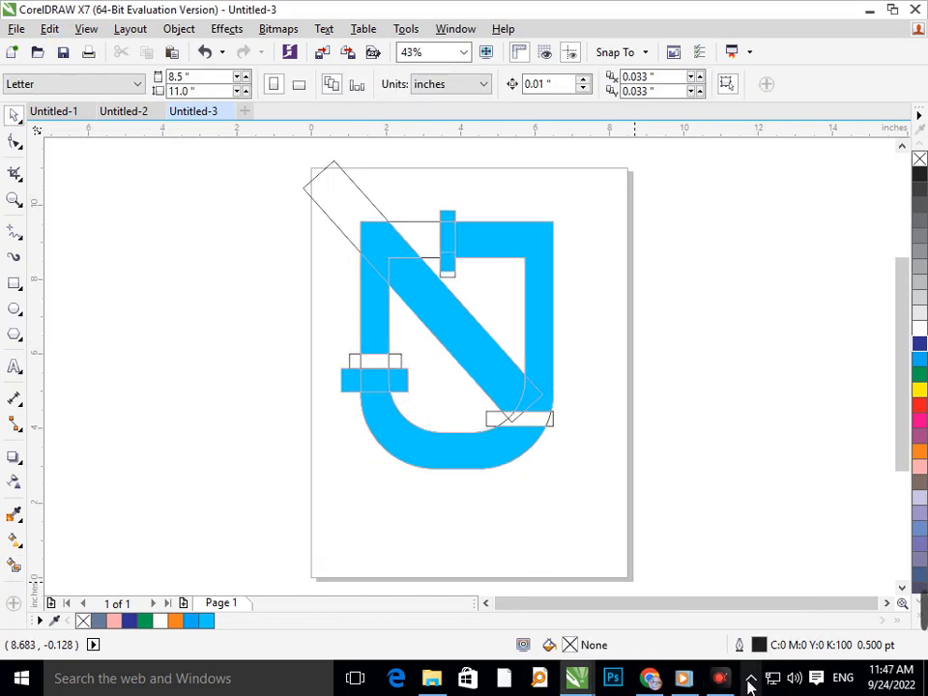
left_click(752, 678)
left_click(556, 421)
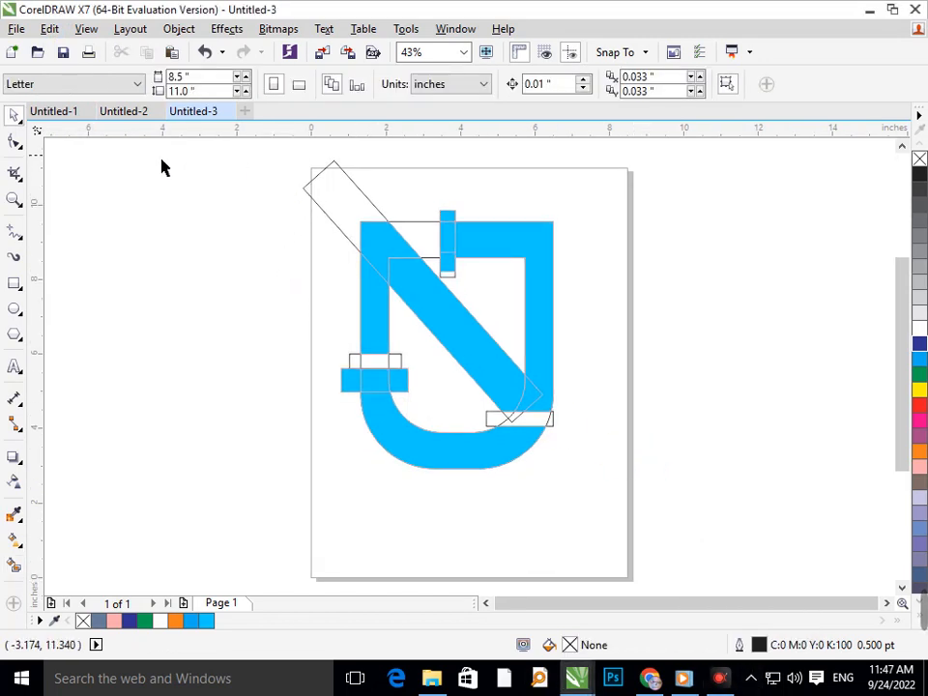
- Select the whole drawing and start a new object search for uniform color fills
left_click_drag(204, 155, 634, 528)
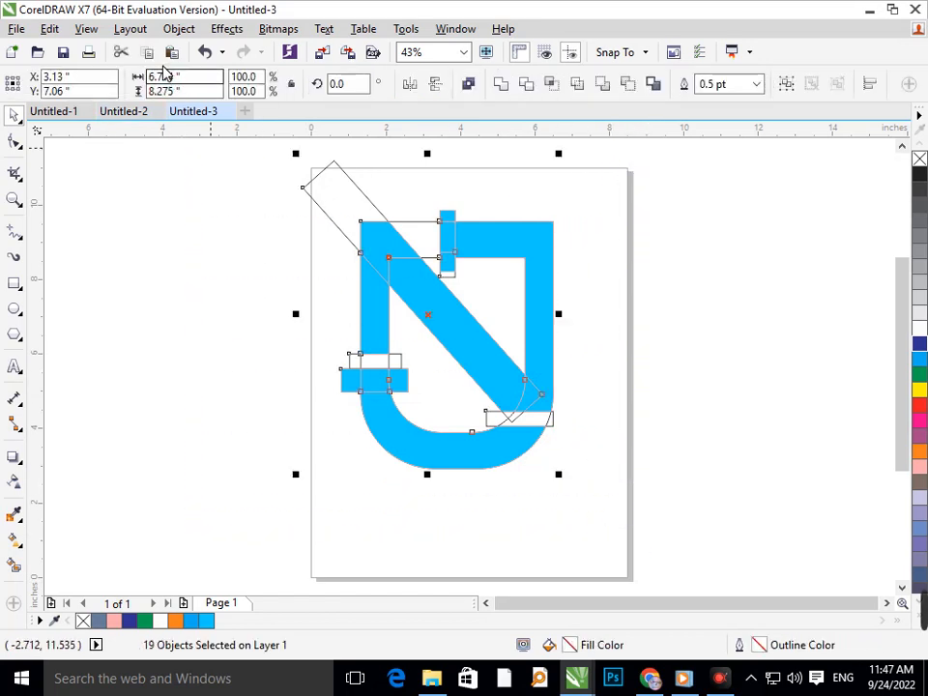
left_click(50, 28)
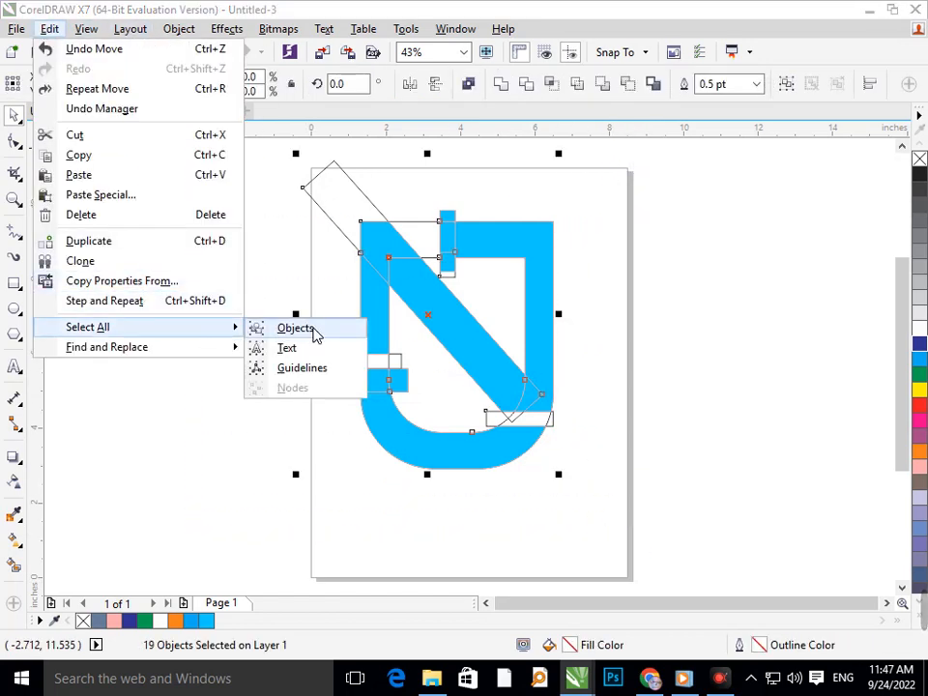
mouse_move(169, 350)
left_click(306, 348)
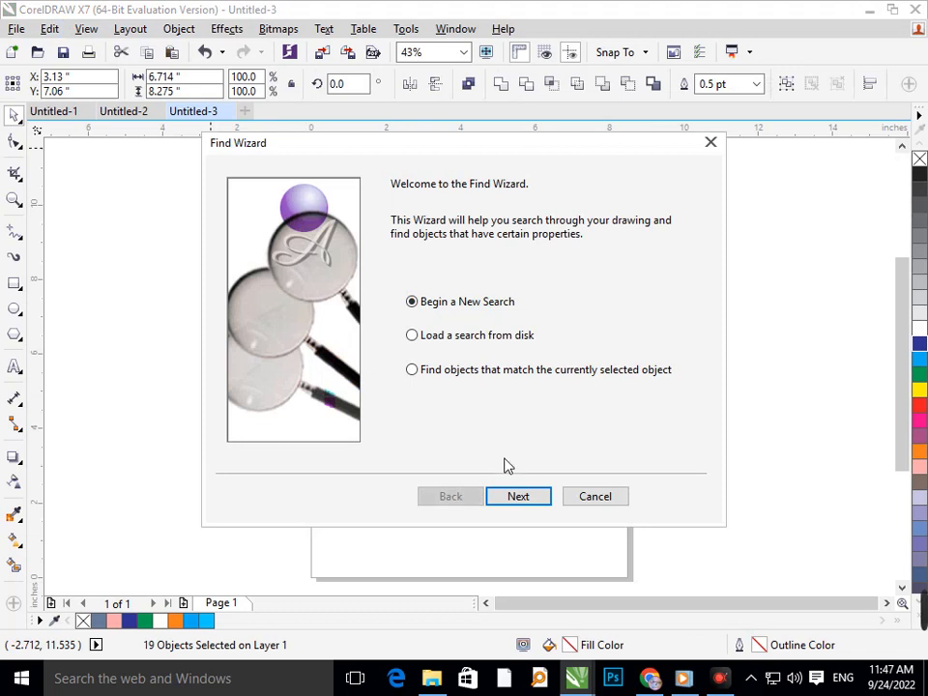
left_click(518, 497)
left_click(467, 219)
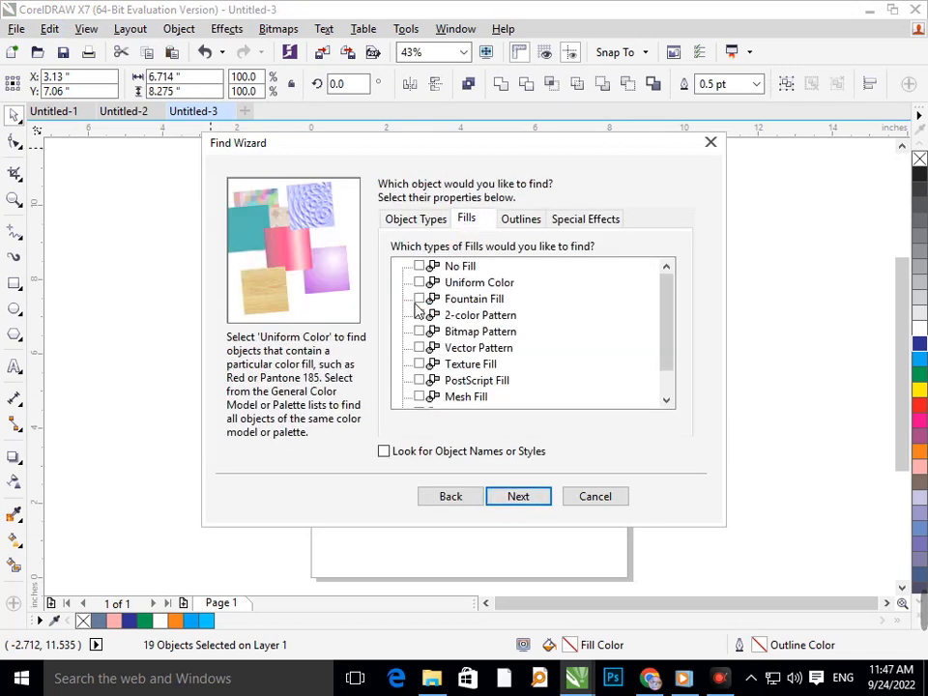
left_click(517, 497)
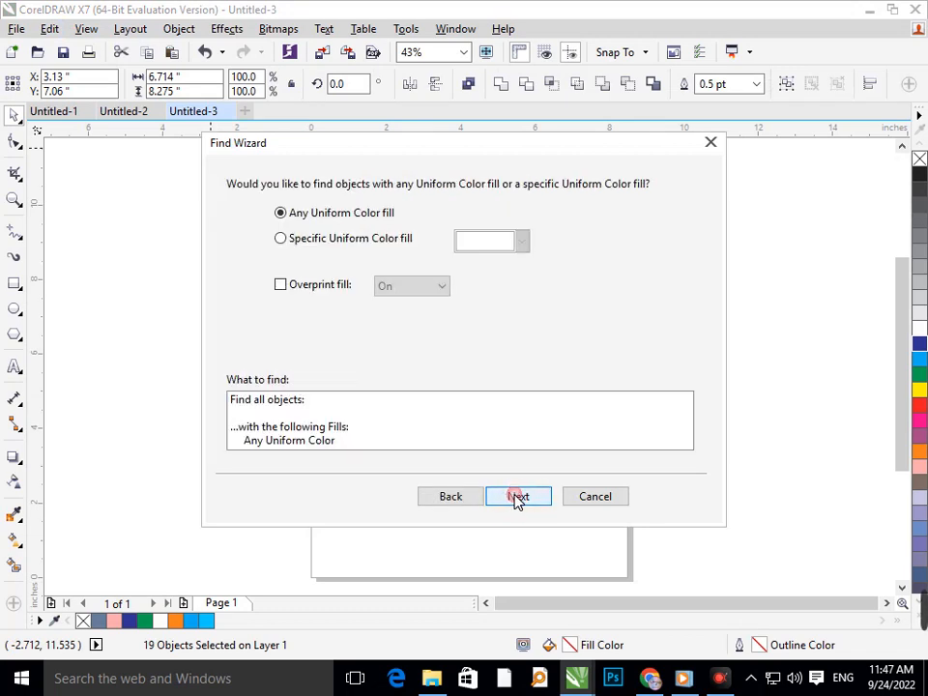
- Limit the search to the specific sky-blue fill (R:0 G:204 B:255) sampled from the drawing and find all matching objects
left_click(402, 242)
left_click(518, 244)
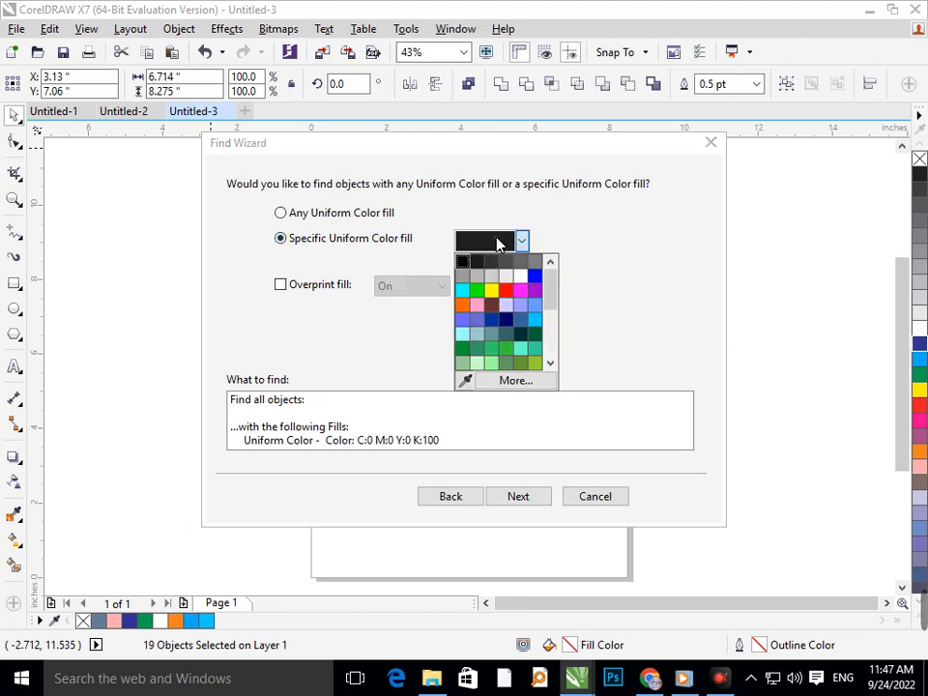
left_click(530, 154)
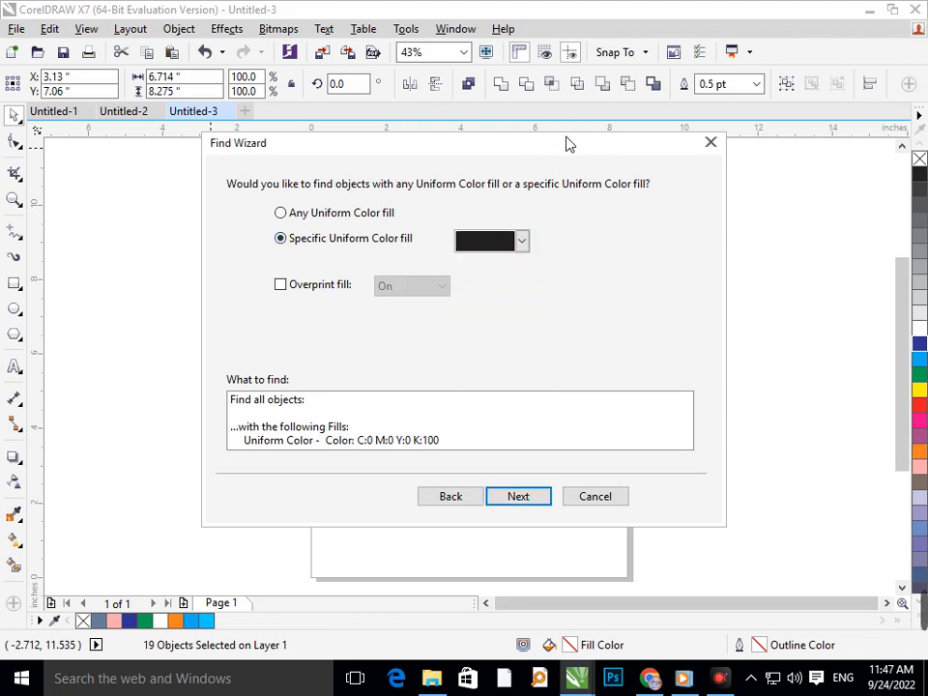
left_click_drag(559, 145, 918, 72)
left_click(882, 167)
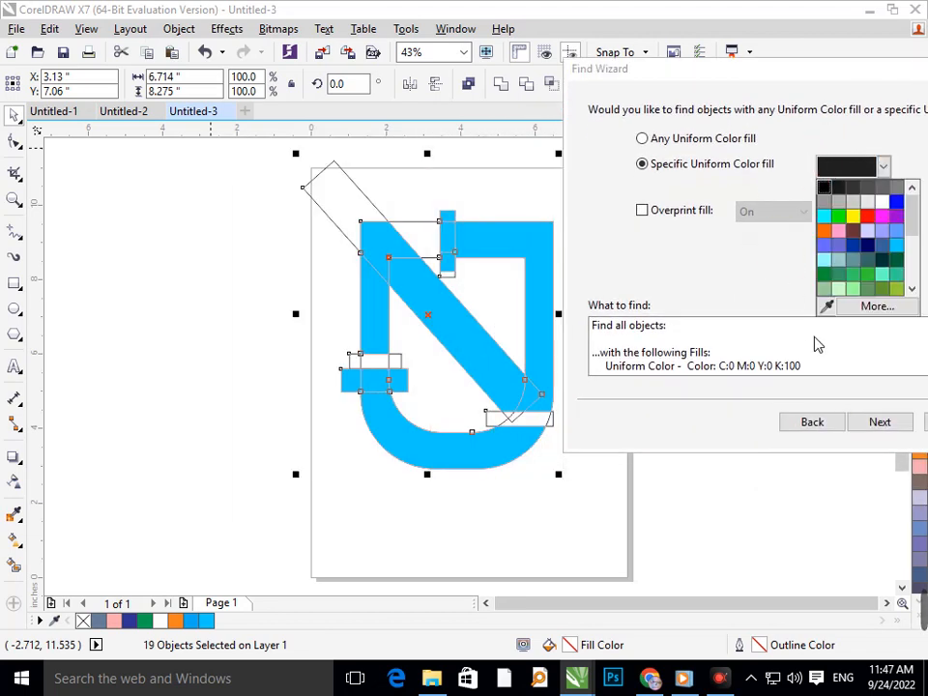
left_click(826, 307)
left_click(531, 385)
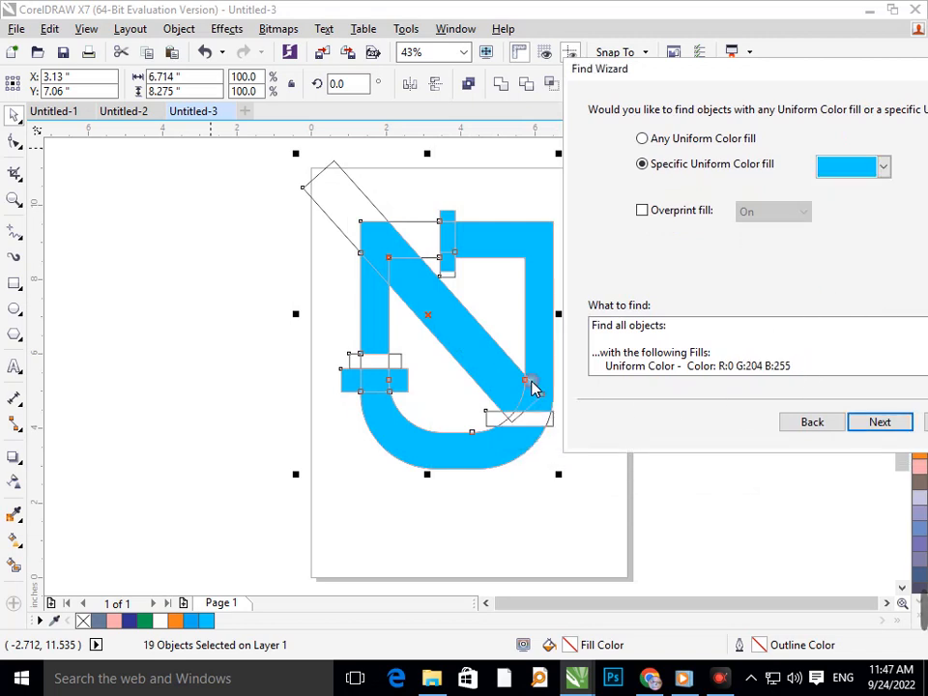
left_click(879, 423)
left_click(877, 423)
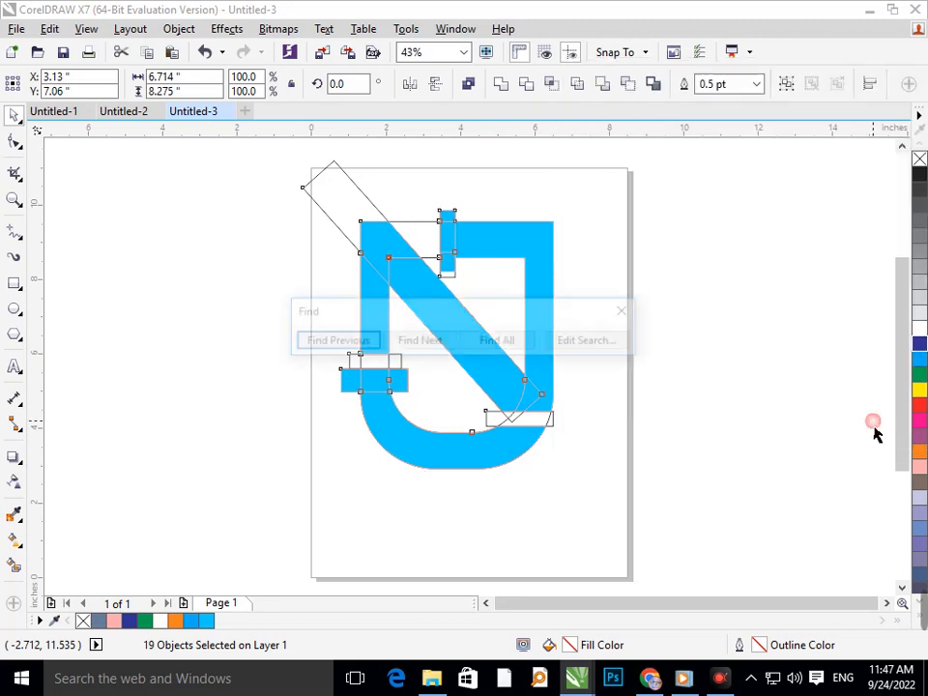
left_click(502, 350)
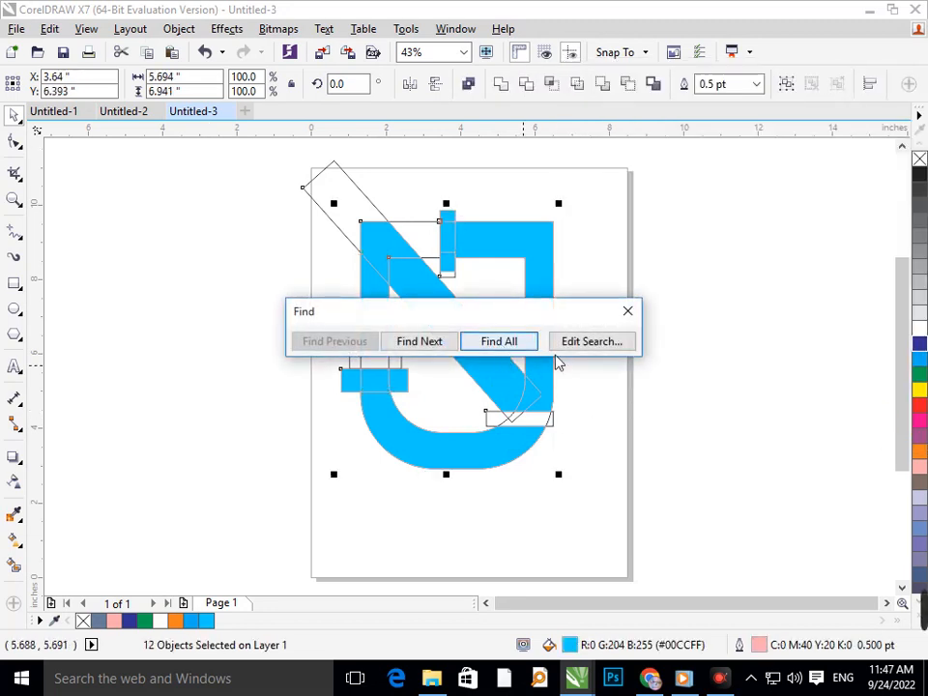
- Move the found blue regions off the page to the left of the outlines and weld them into one shape
left_click(627, 310)
left_click_drag(549, 317, 260, 340)
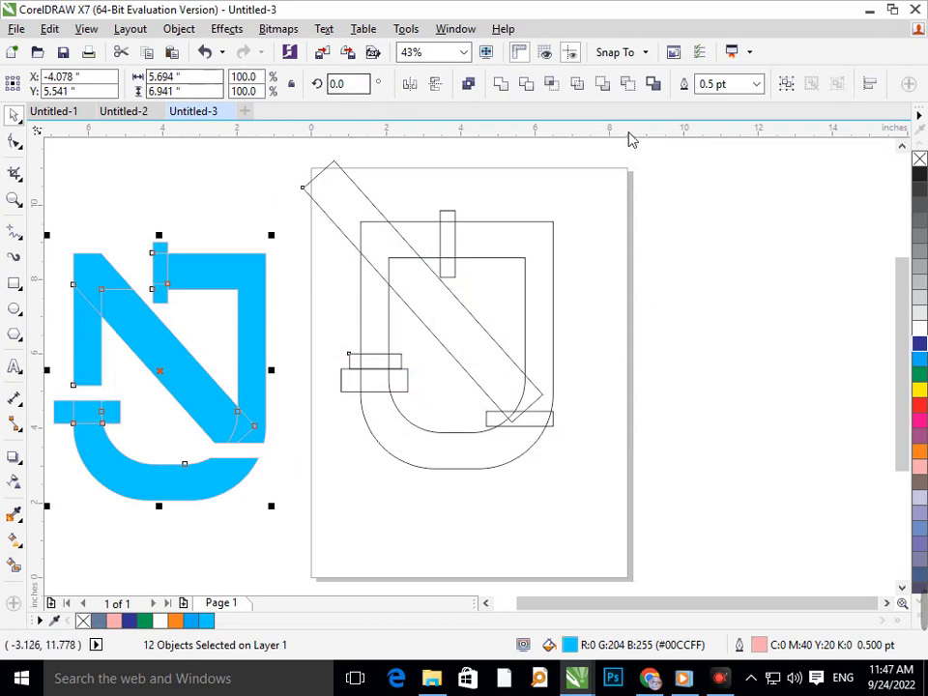
left_click(501, 85)
left_click(286, 192)
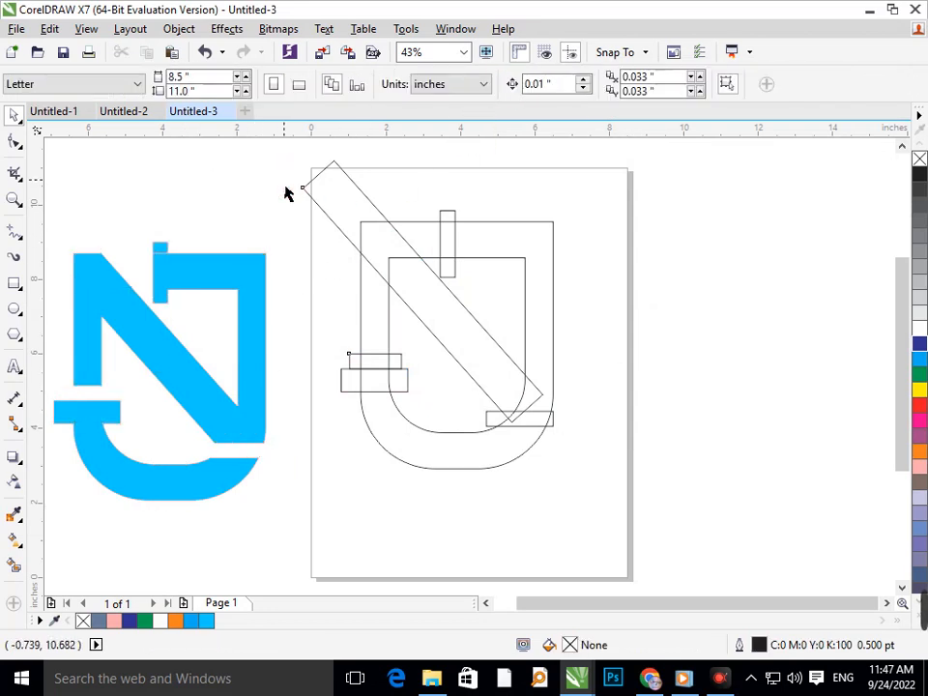
- Delete the leftover construction outlines and move the welded blue logo onto the page
left_click_drag(253, 137, 644, 560)
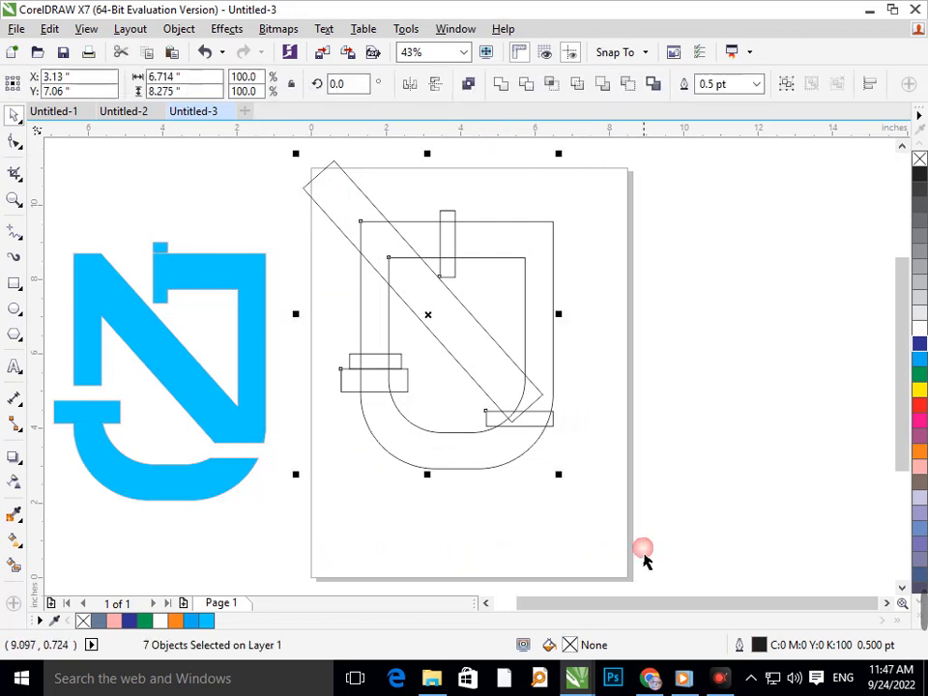
key("Delete")
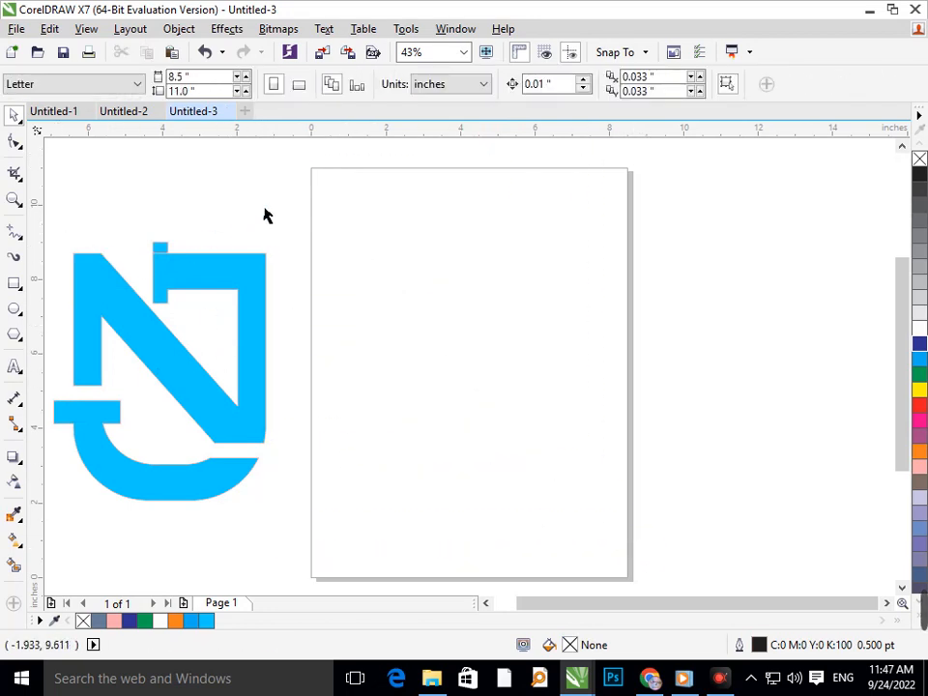
left_click_drag(275, 183, 41, 564)
left_click_drag(253, 495, 547, 443)
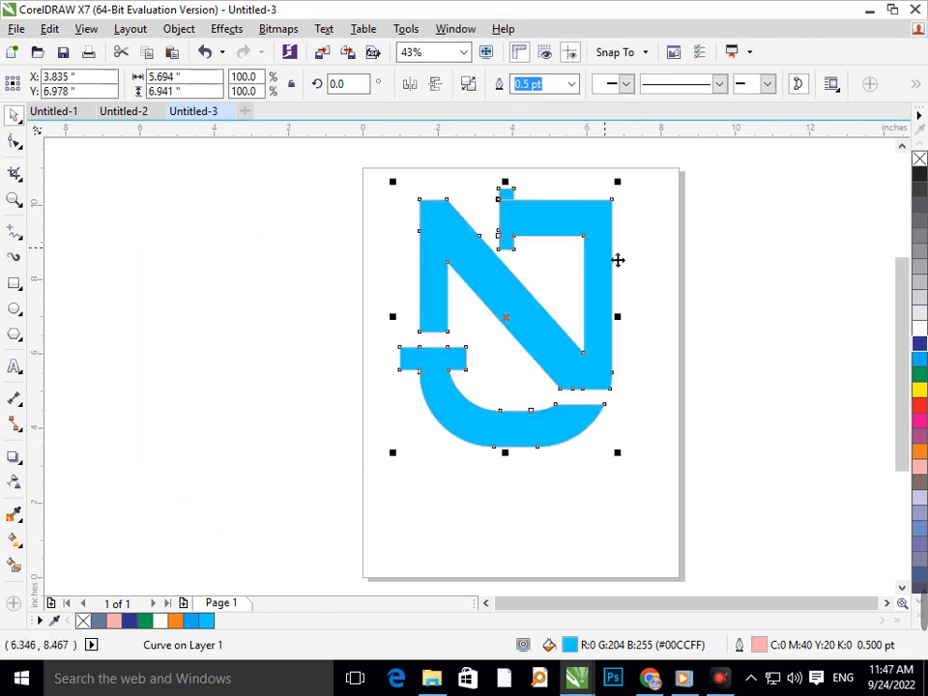
- Set the logo's outline width to None
left_click(574, 88)
left_click(553, 98)
left_click(674, 310)
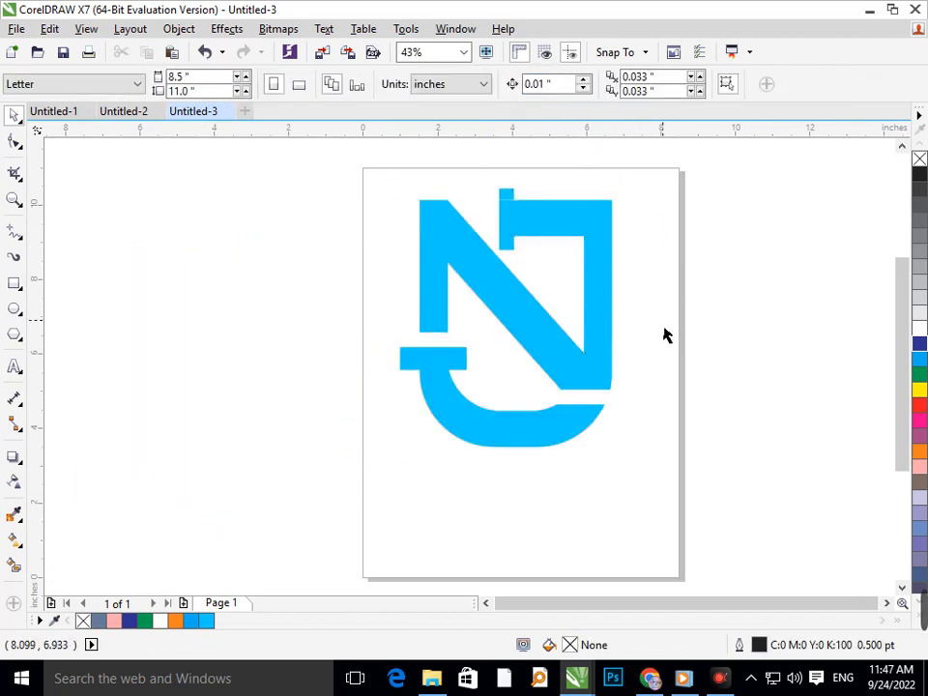
- Shift the logo slightly up and right and break its curve apart into separate pieces
key("F2")
left_click_drag(439, 149, 604, 307)
left_click(454, 311)
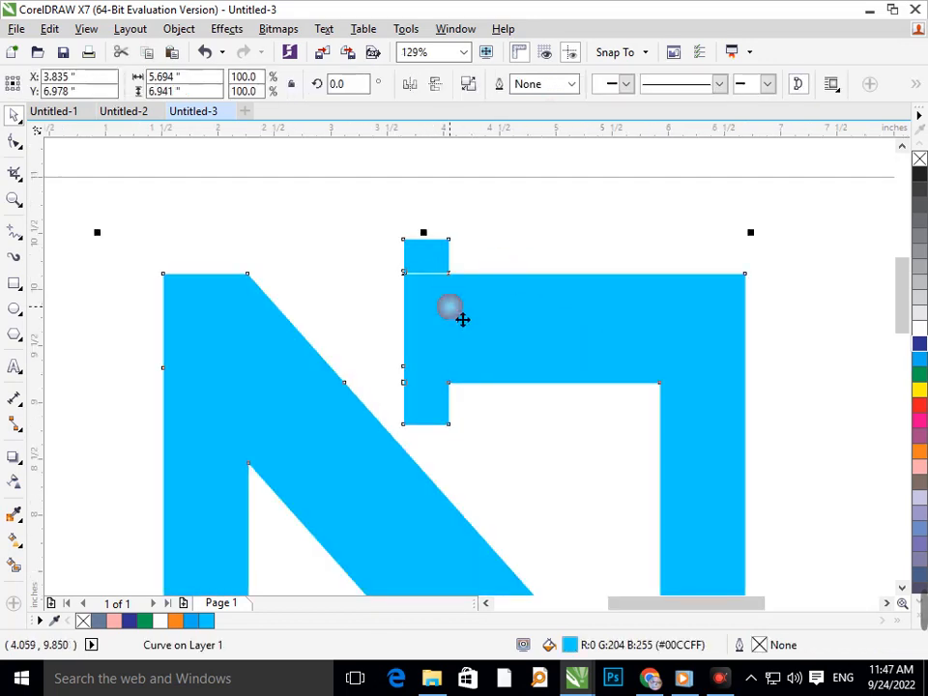
left_click_drag(464, 320, 473, 313)
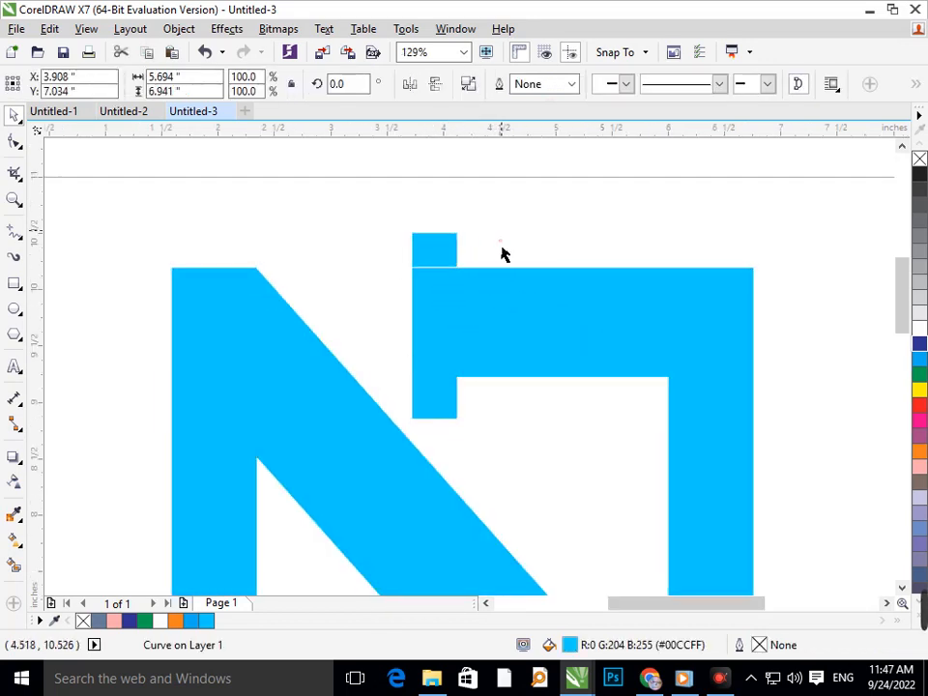
right_click(458, 271)
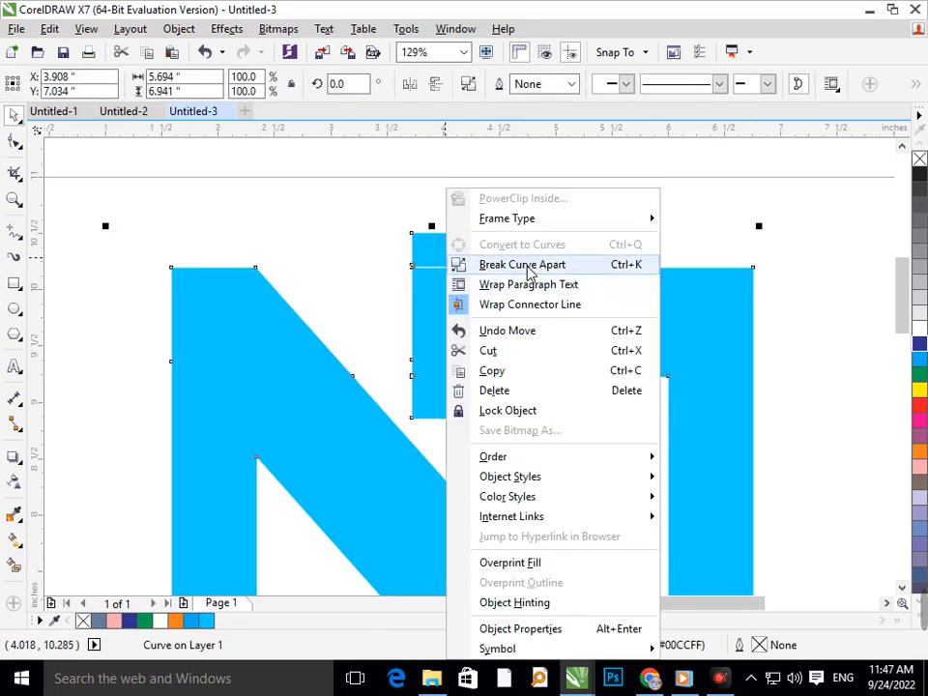
left_click(474, 264)
- Move the small block above the upper-right shape down slightly to close the hairline gap
left_click(434, 243)
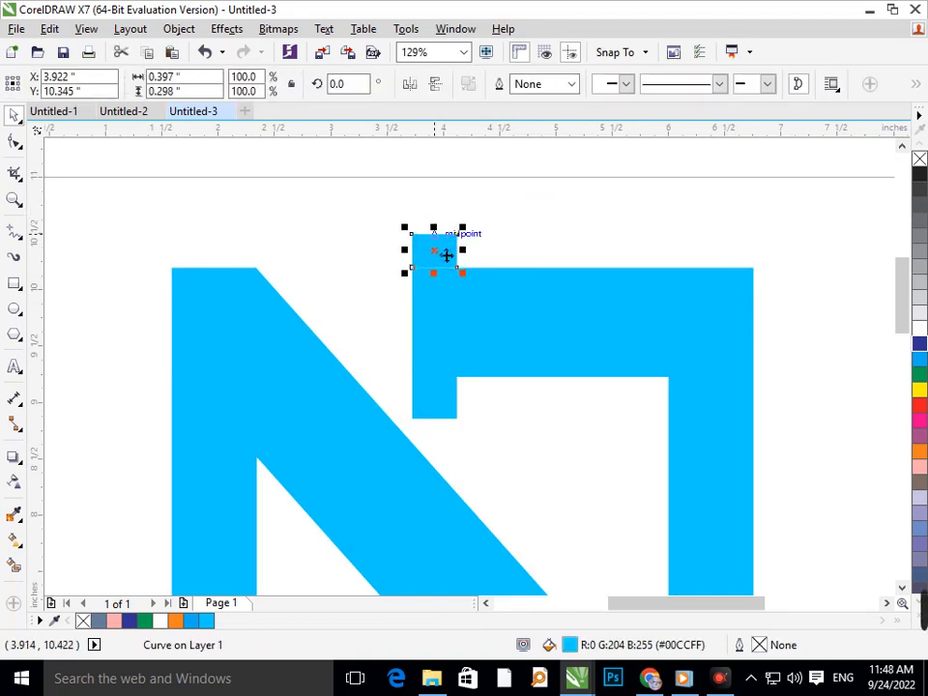
left_click_drag(445, 254, 443, 256)
key("Escape")
scroll(473, 430, "down", 3)
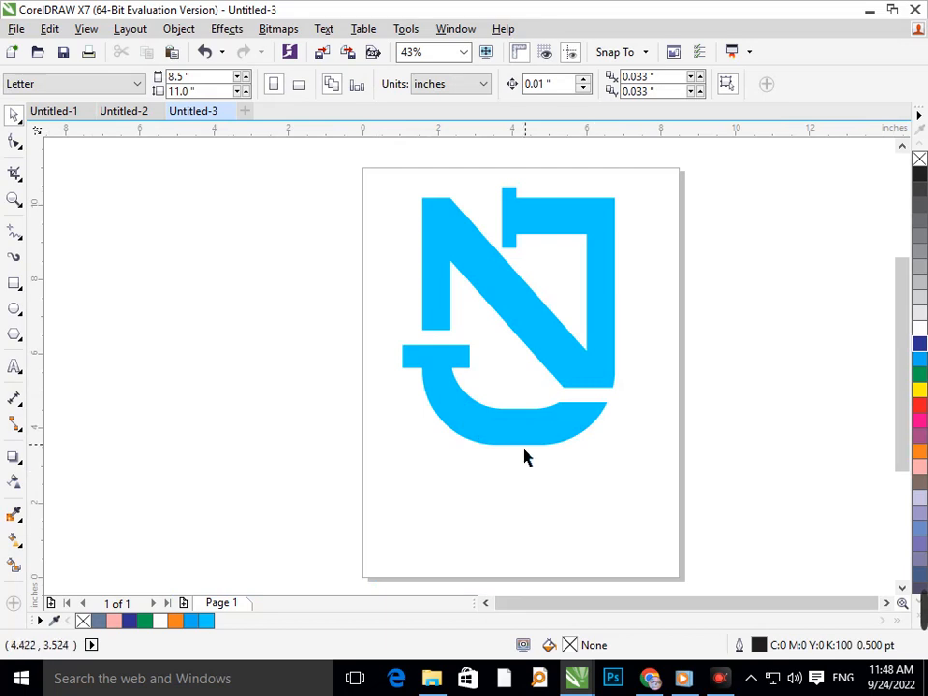
- Stretch the bottom curved piece downward to a height of about 3.28 inches
left_click(519, 443)
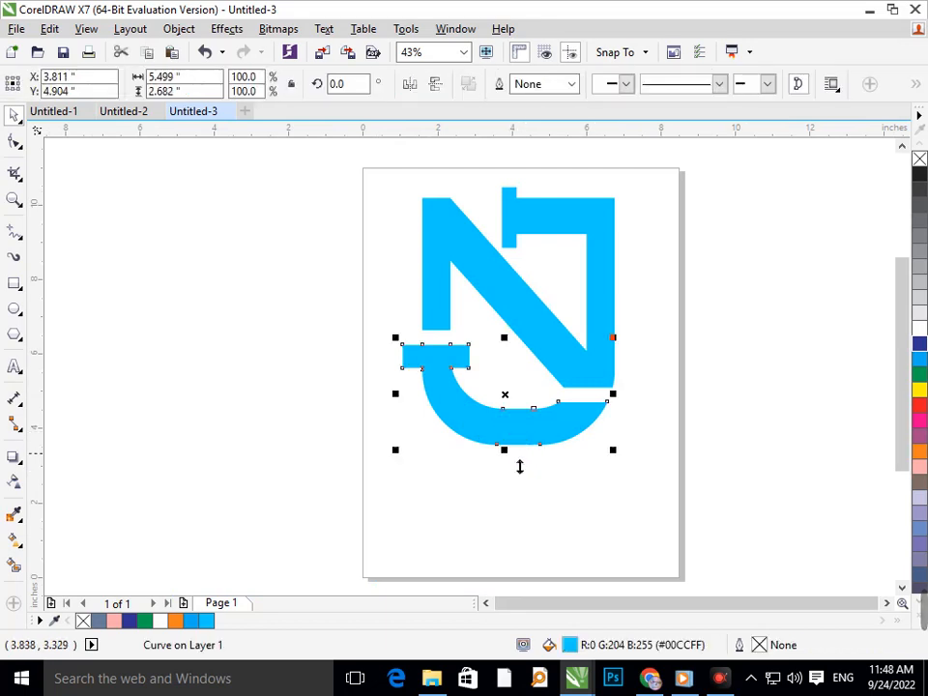
left_click_drag(519, 467, 519, 489)
left_click(542, 524)
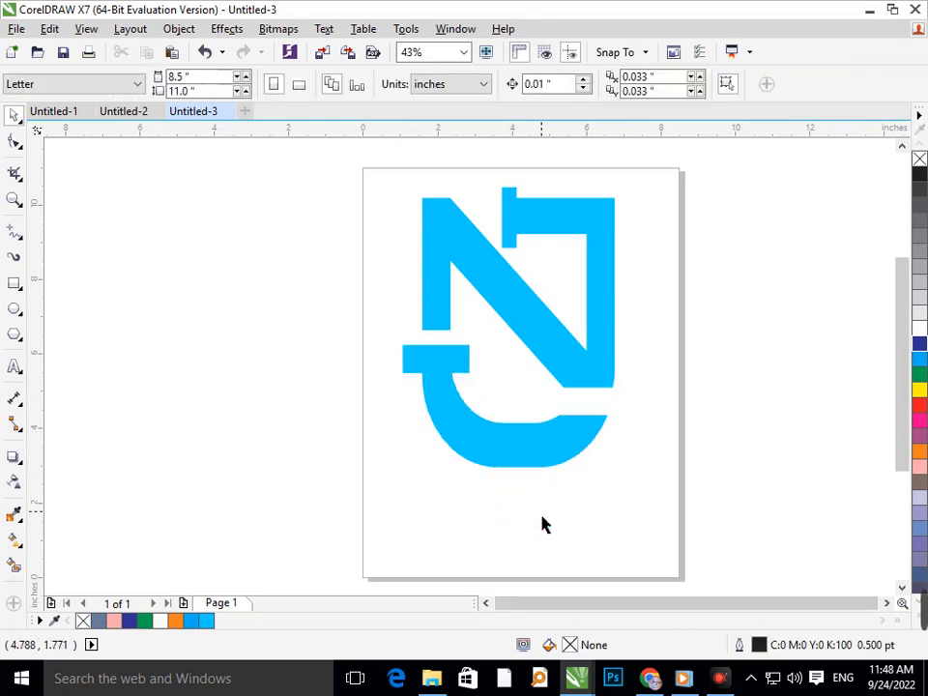
- Try nudging the bottom curved piece about 0.12 inches to the right and stretching it further downward
left_click(518, 464)
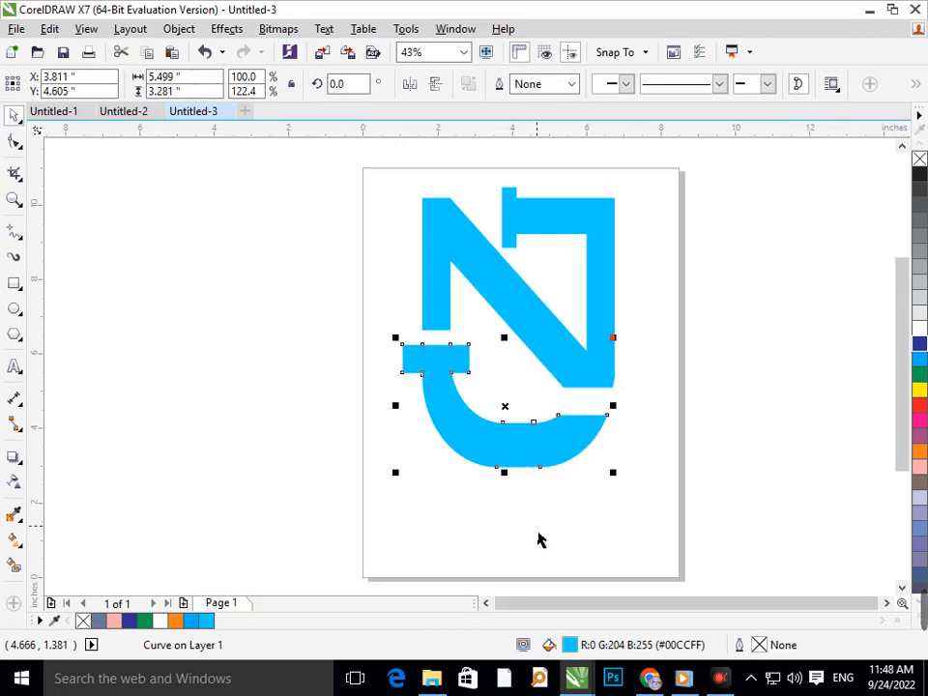
key("Right")
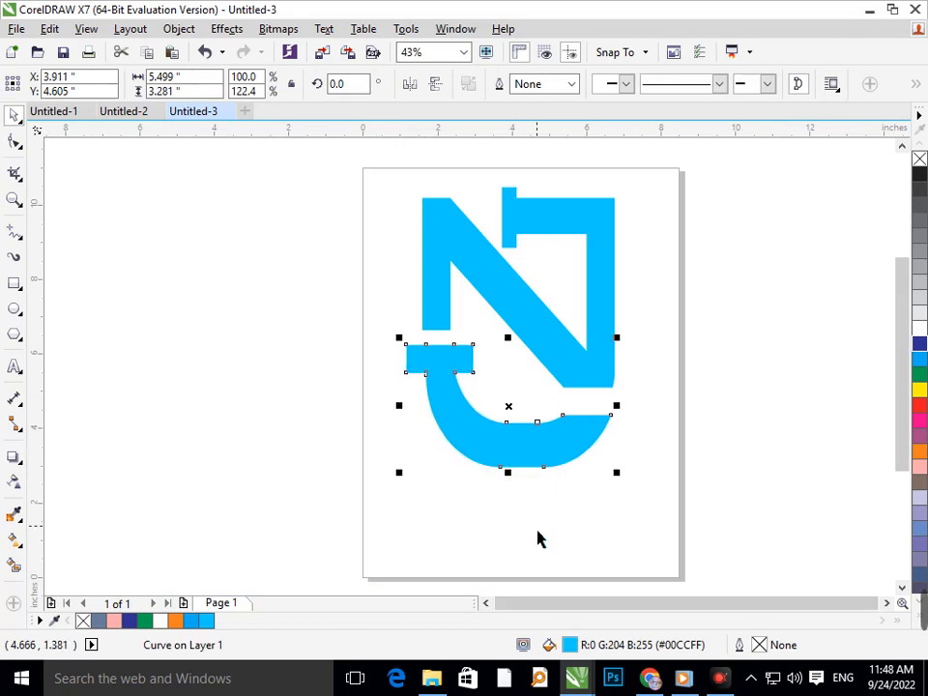
key("Right")
key("Right")
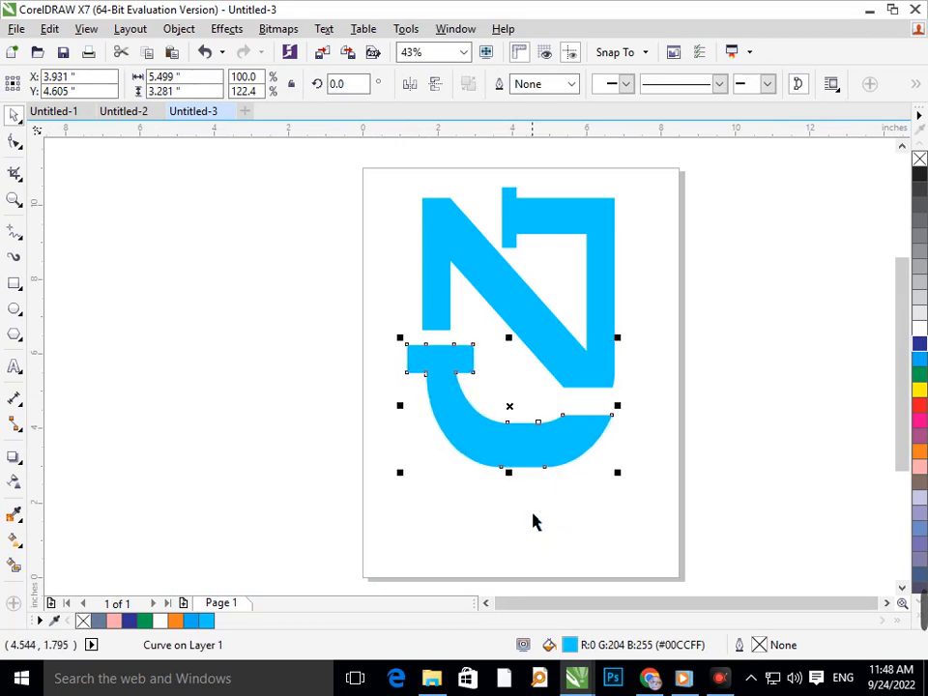
left_click_drag(508, 472, 527, 501)
left_click(559, 527)
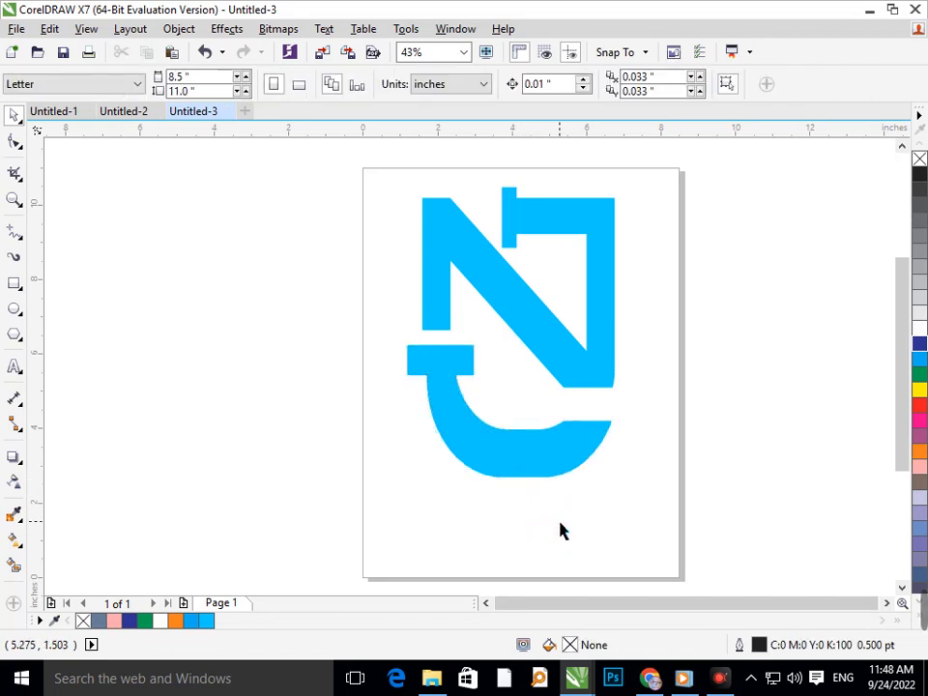
- Undo the recent edits back past the logo's outline removal
key("ctrl+z")
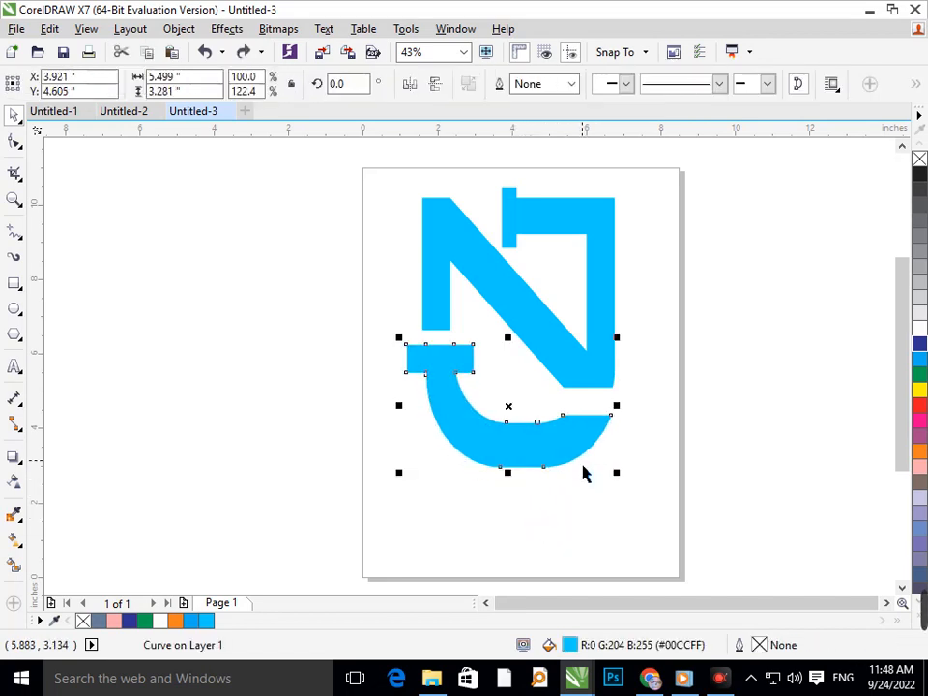
key("ctrl+z")
key("ctrl+z")
key("ctrl+z")
key("ctrl+z")
key("ctrl+z")
key("ctrl+z")
key("ctrl+z")
key("ctrl+z")
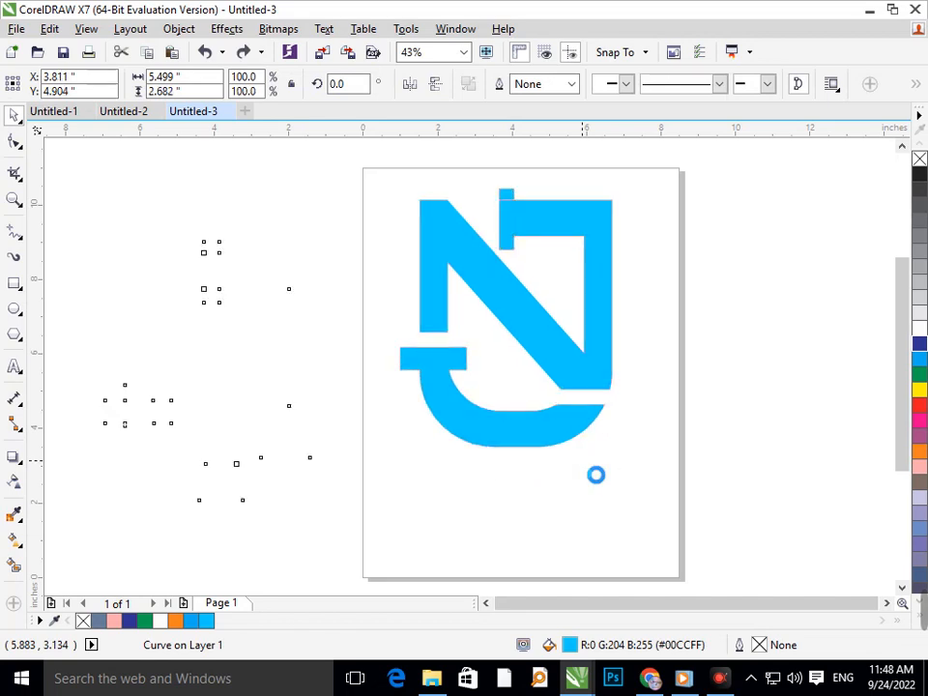
- Redo the undone edits up to the first downward stretch of the bottom curved piece
key("ctrl+shift+z")
key("ctrl+shift+z")
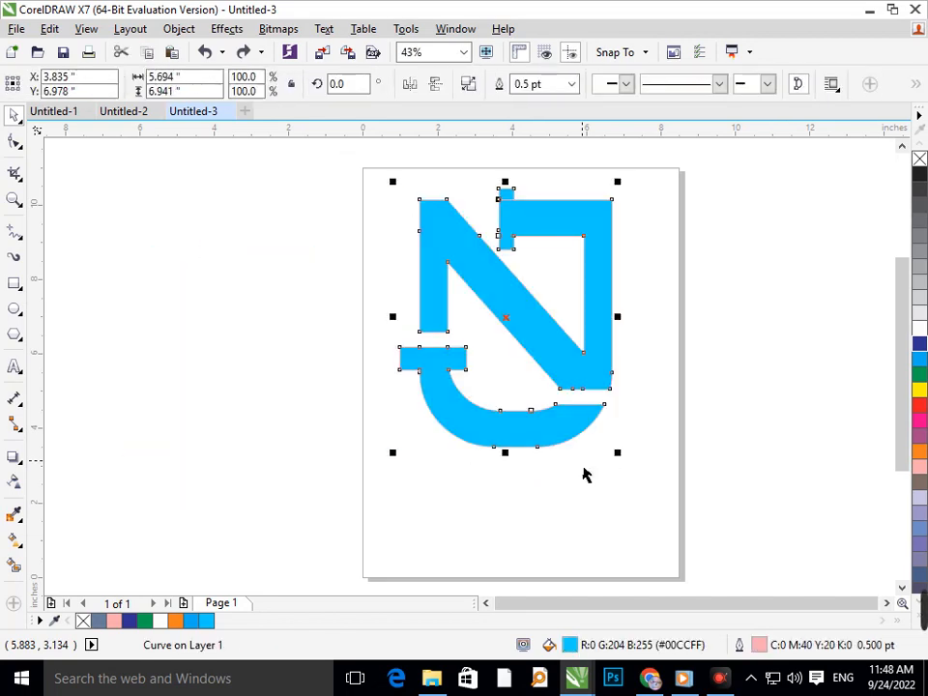
key("ctrl+shift+z")
key("ctrl+shift+z")
key("ctrl+shift+z")
key("ctrl+shift+z")
key("ctrl+shift+z")
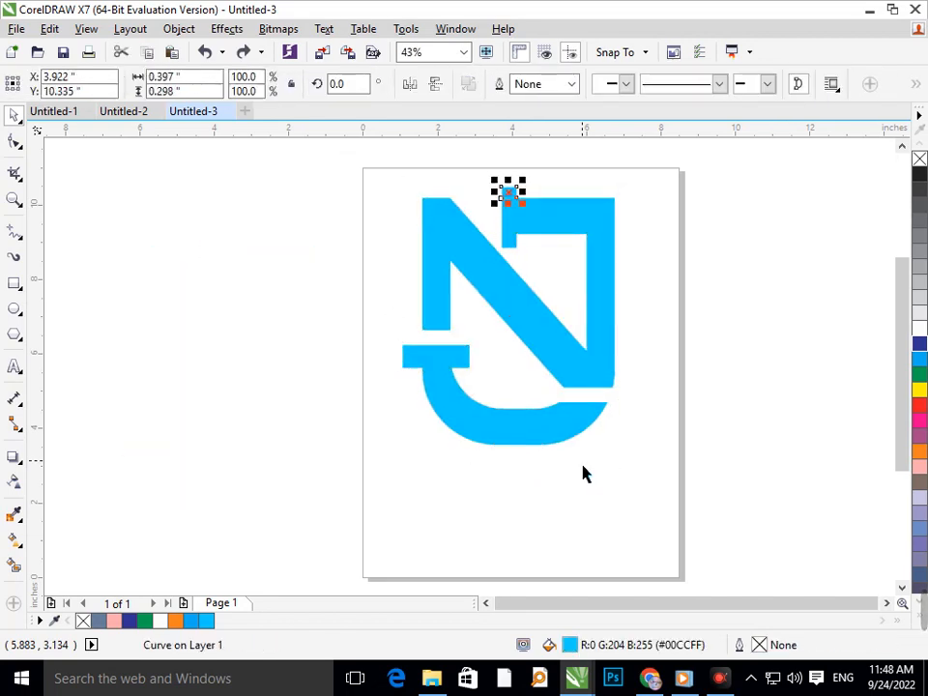
key("ctrl+shift+z")
left_click(580, 498)
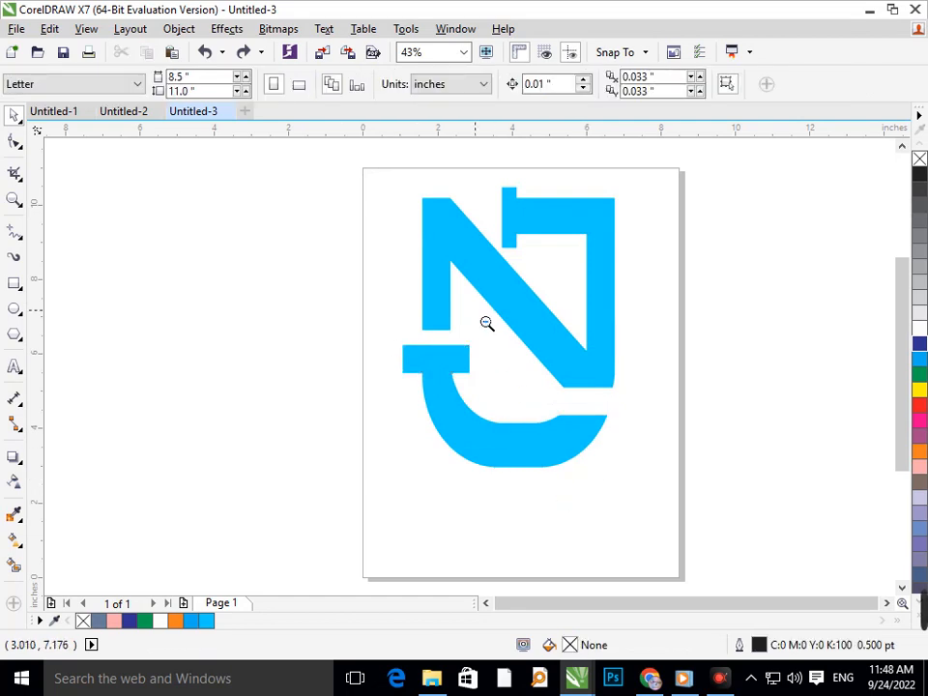
- Fill all three logo pieces with black (C:0 M:0 Y:0 K:100)
scroll(486, 323, "down", 1)
scroll(457, 343, "down", 2)
left_click_drag(383, 315, 698, 534)
left_click(918, 175)
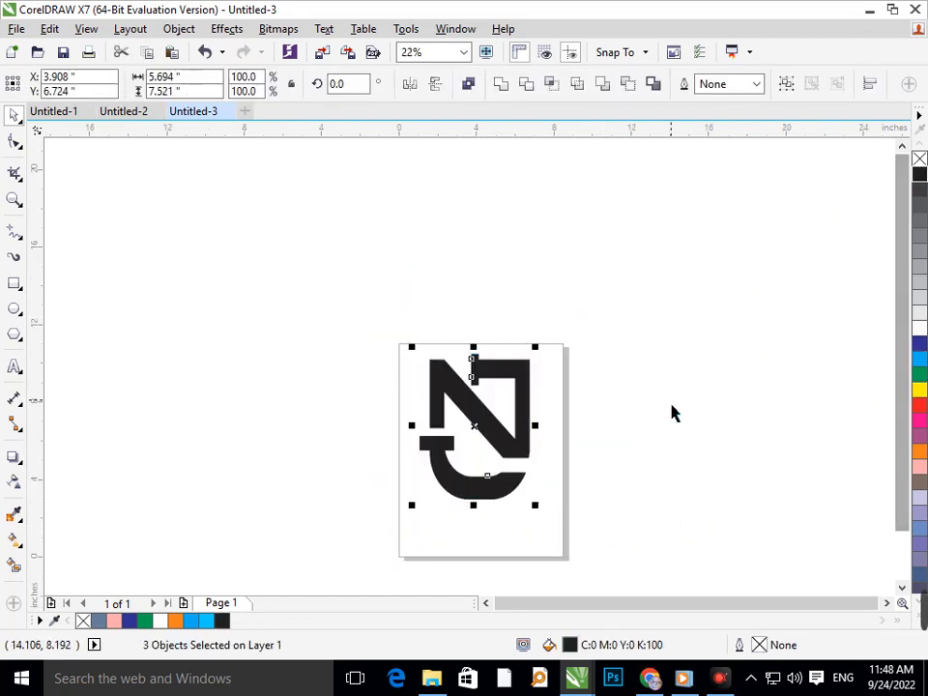
left_click(670, 409)
scroll(435, 371, "down", 2)
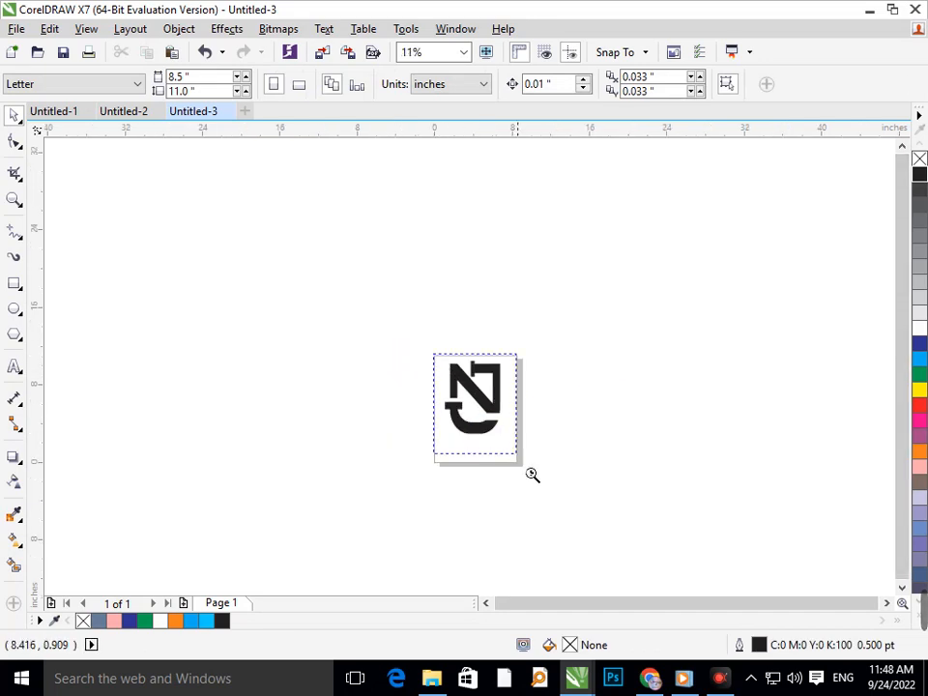
- Fill all three logo pieces, including the small tab above the upper bar, with the bright blue palette color
scroll(532, 484, "up", 4)
scroll(474, 338, "down", 4)
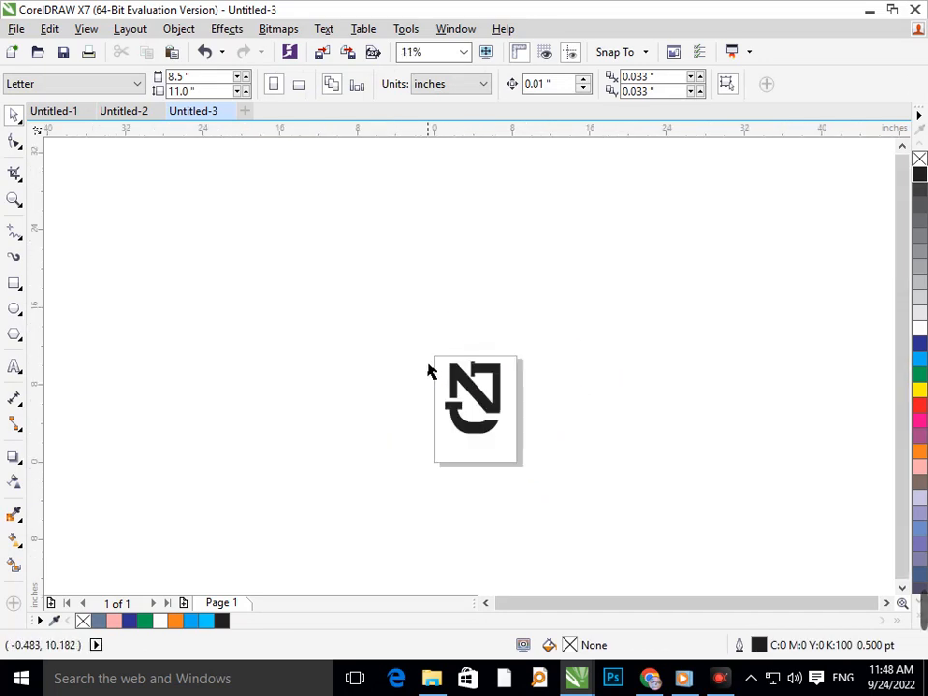
left_click_drag(432, 349, 540, 482)
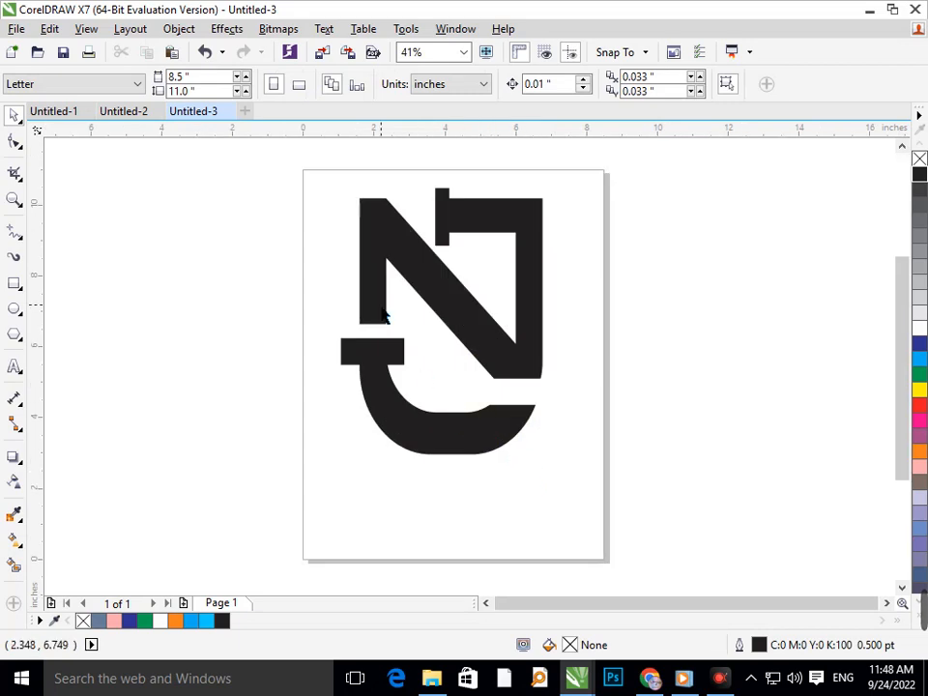
left_click(418, 289)
left_click(350, 350, "shift")
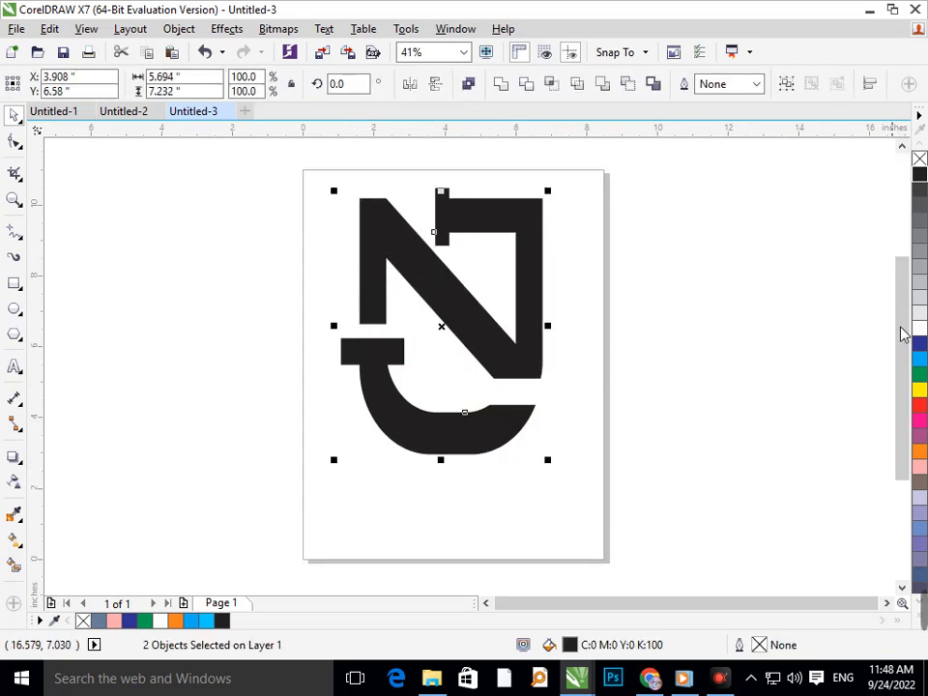
left_click(920, 359)
left_click(775, 391)
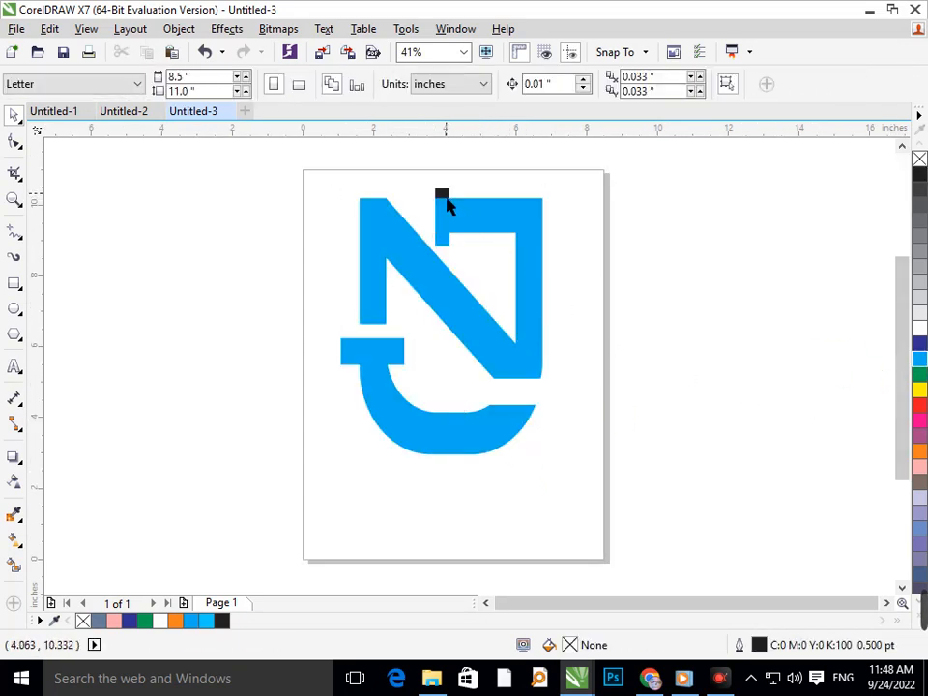
left_click(443, 197)
left_click(920, 359)
left_click(763, 361)
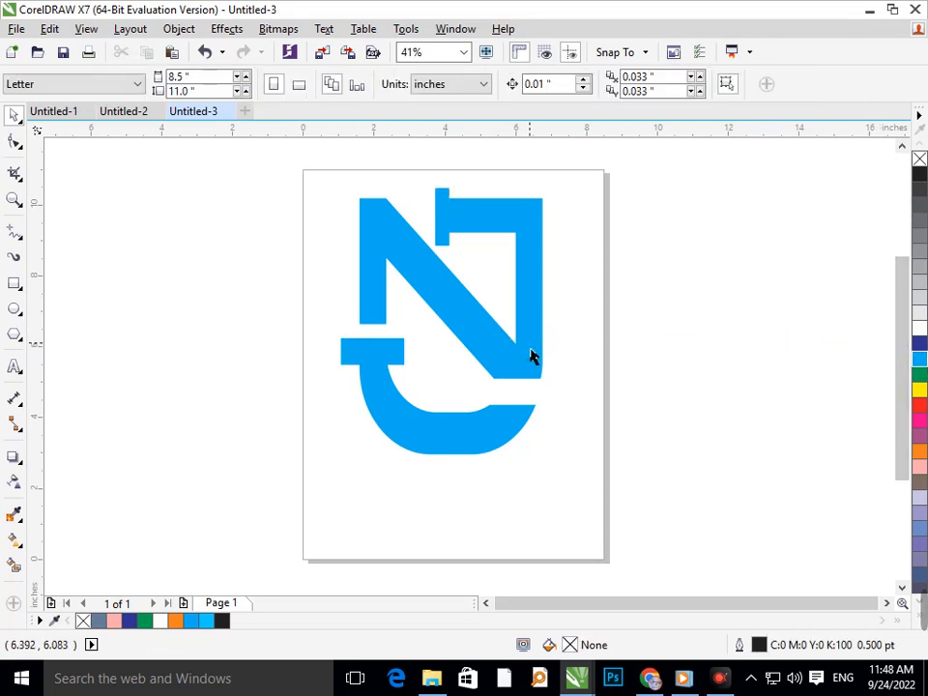
left_click(719, 677)
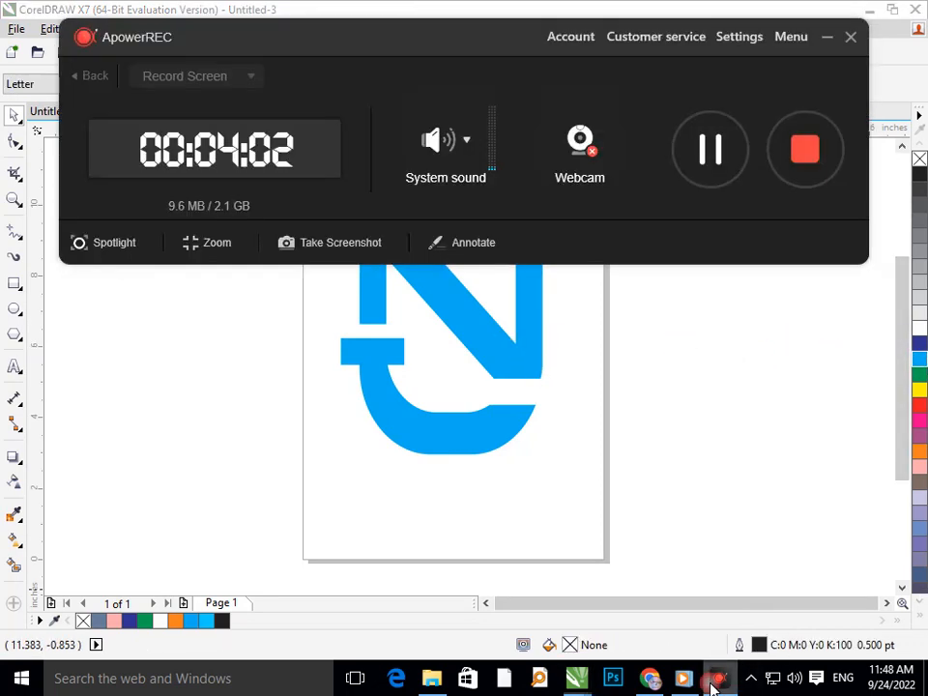
left_click(826, 39)
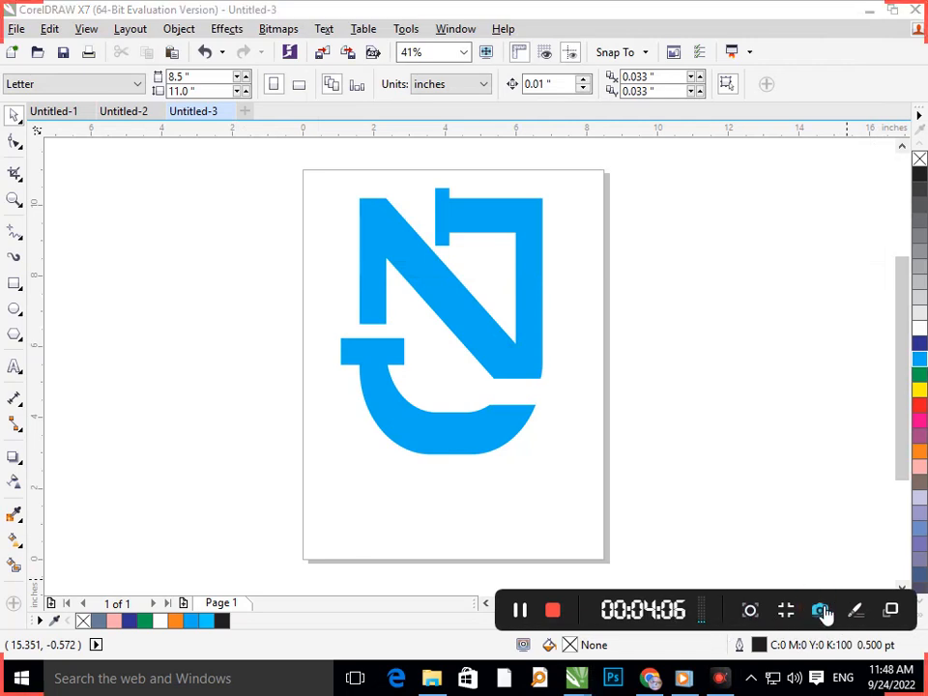
left_click(647, 398)
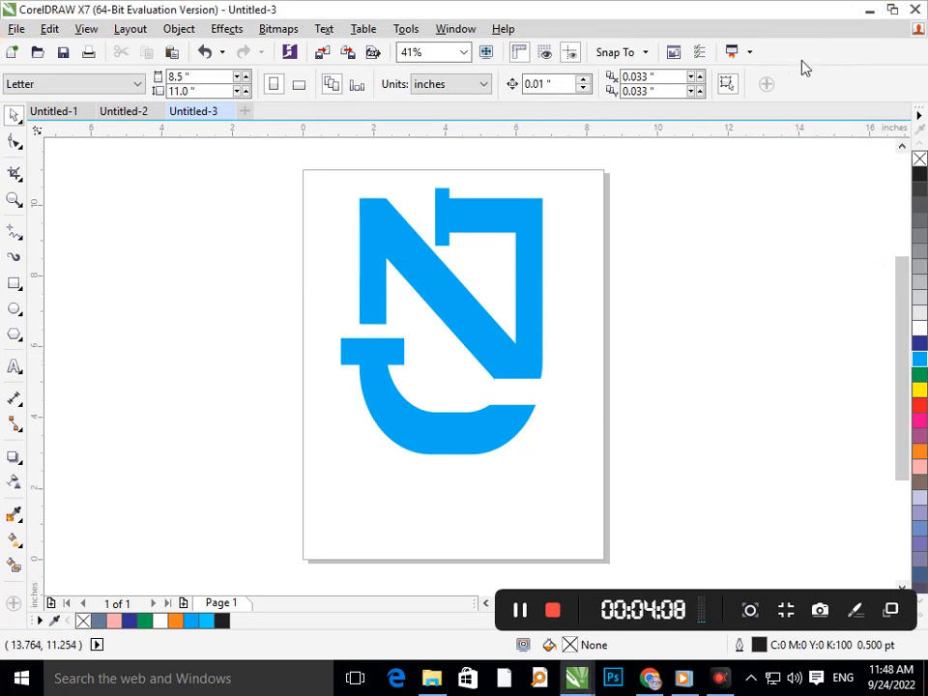
left_click(865, 12)
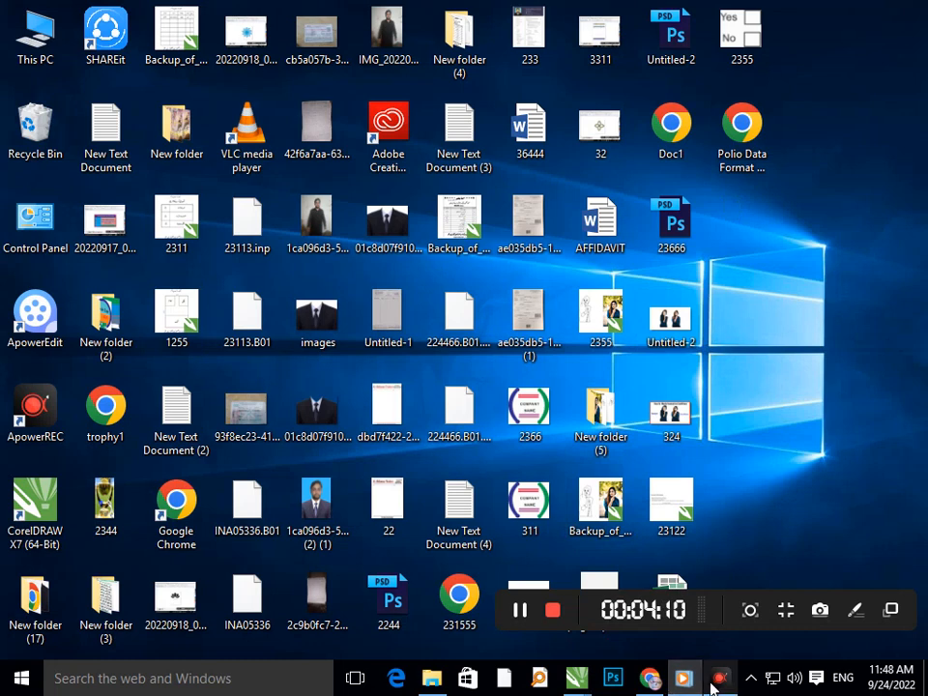